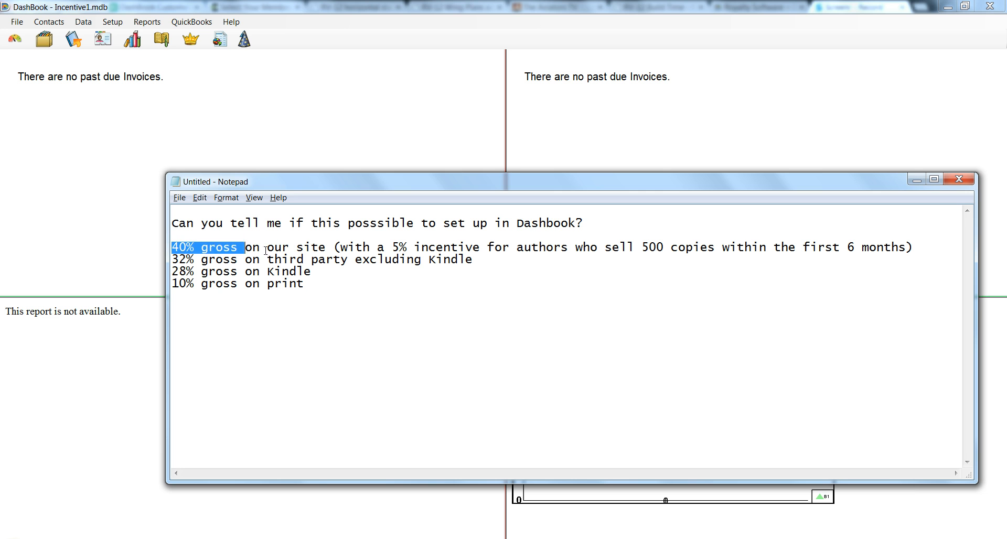
# Step: Review the requested royalty rates for own site, third party, Kindle and print, plus the 5% incentive condition, in the note
pyautogui.click(325, 250)
pyautogui.moveTo(400, 247); pyautogui.dragTo(752, 248)
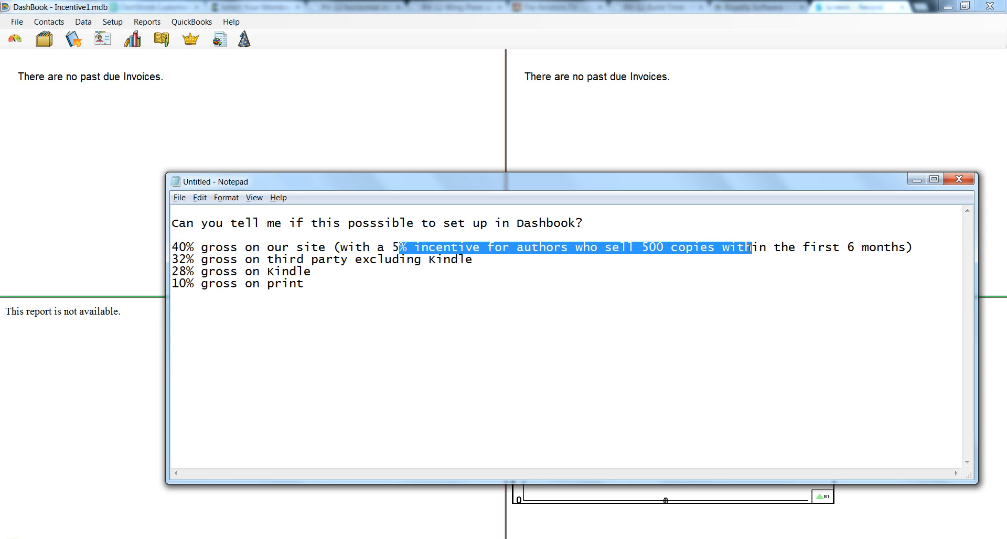
pyautogui.moveTo(854, 245); pyautogui.dragTo(779, 244)
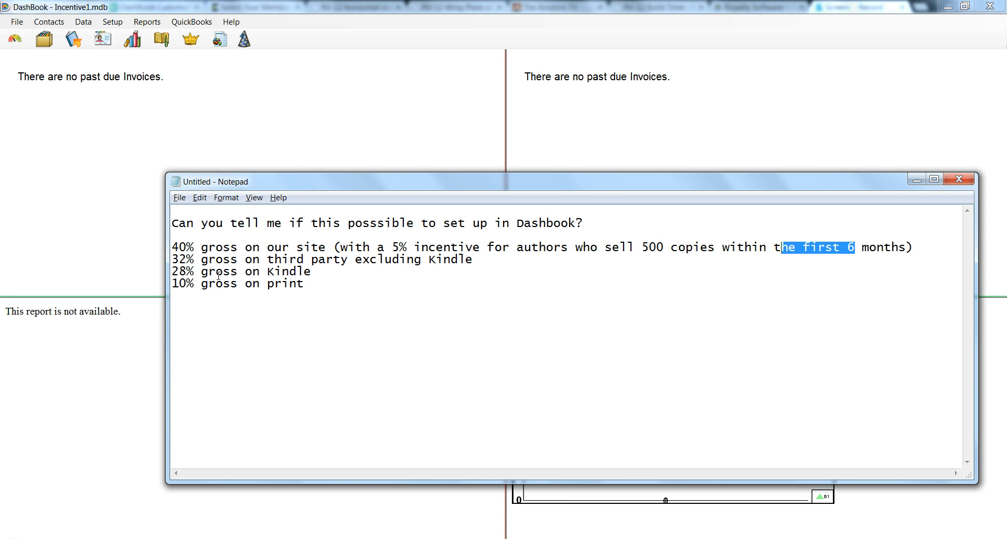
pyautogui.click(280, 273)
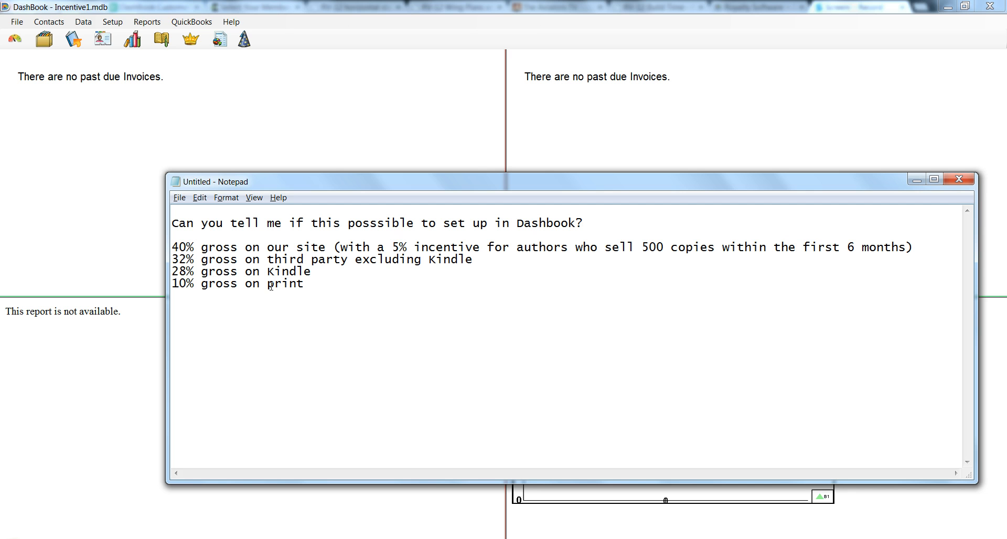
pyautogui.doubleClick(274, 286)
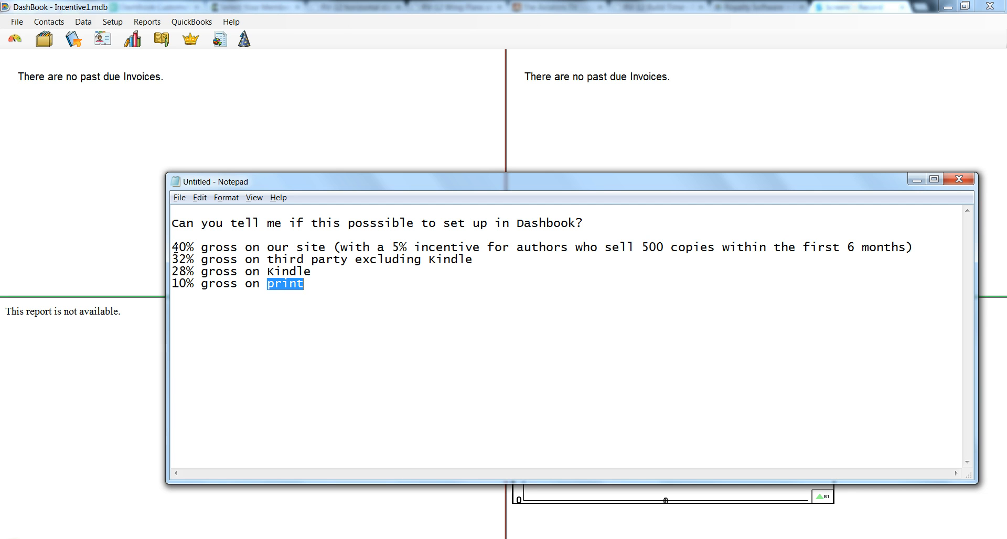
pyautogui.moveTo(174, 246); pyautogui.dragTo(260, 284)
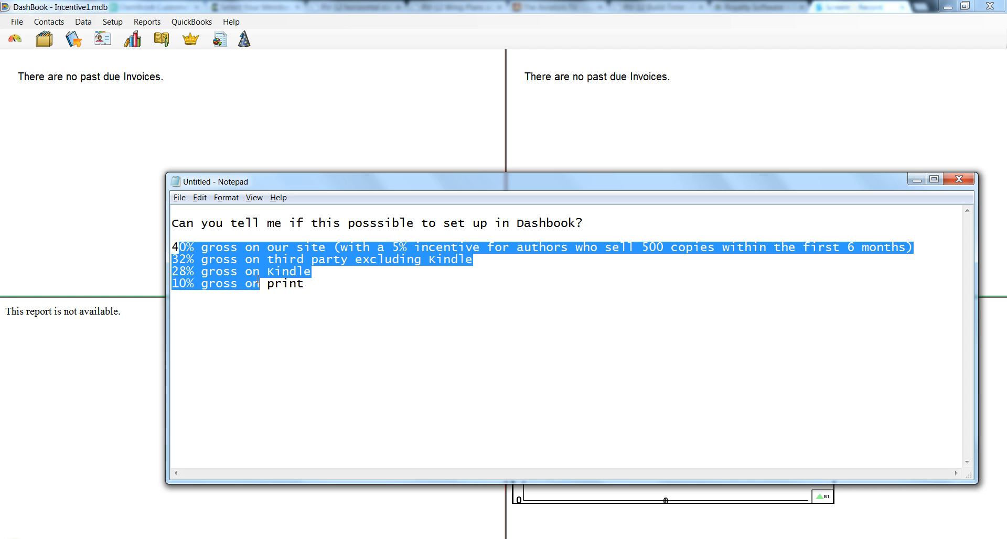
pyautogui.click(251, 281)
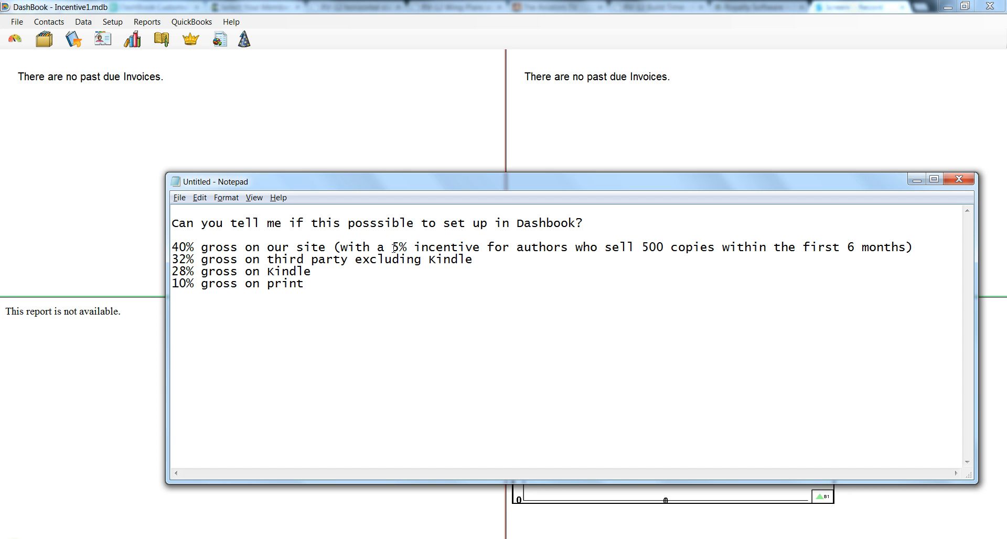
pyautogui.moveTo(394, 248); pyautogui.dragTo(609, 255)
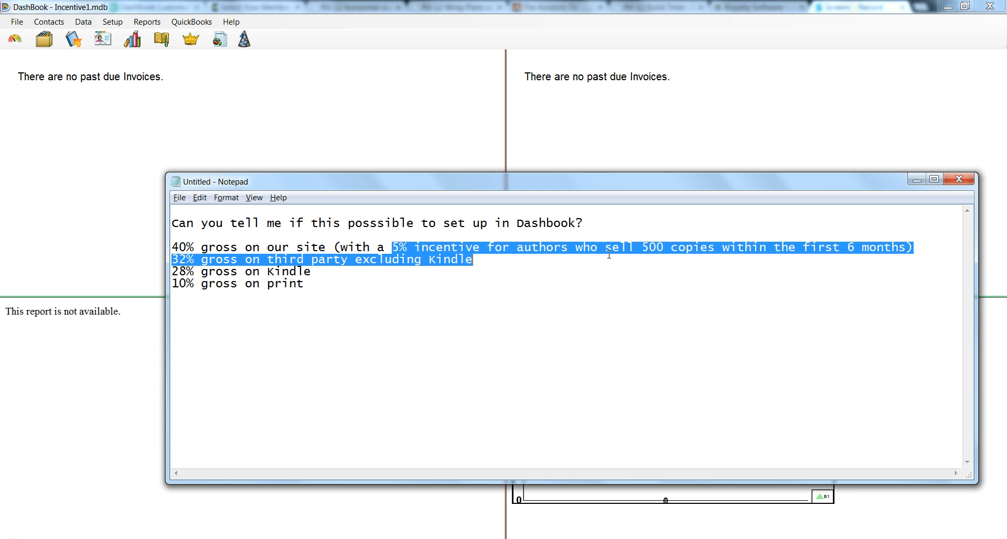
pyautogui.click(609, 255)
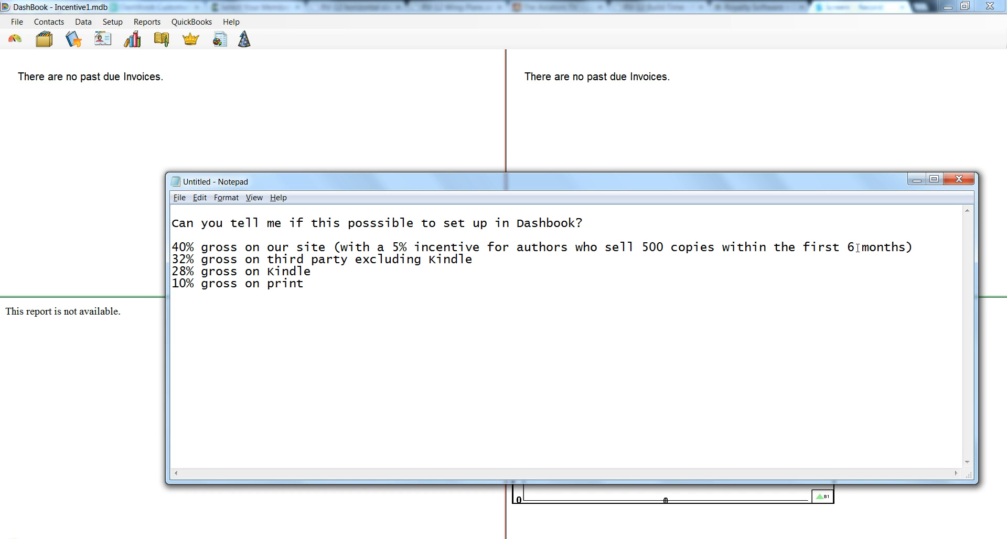
# Step: Switch to DashBook and review the sales channels defined for orders
pyautogui.click(458, 141)
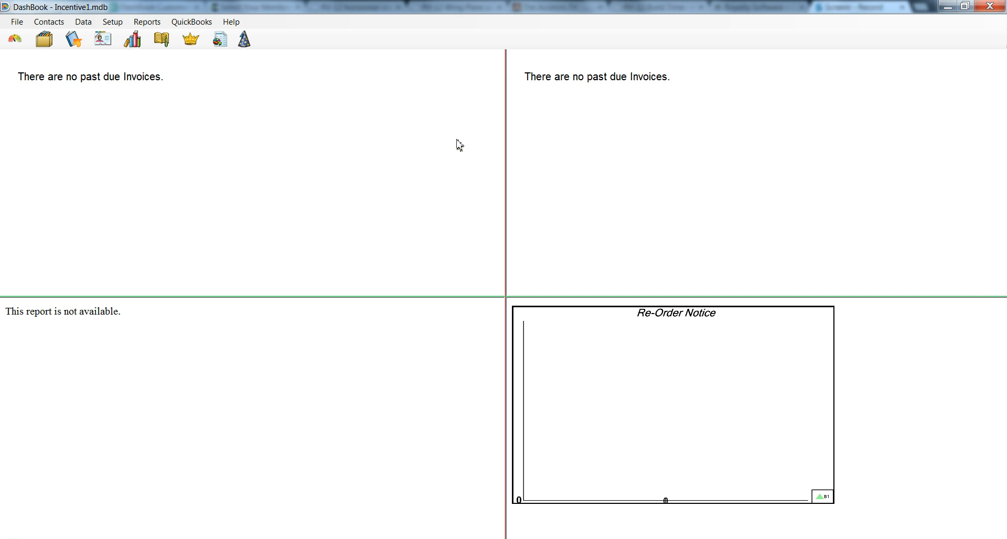
pyautogui.click(108, 23)
pyautogui.moveTo(120, 35)
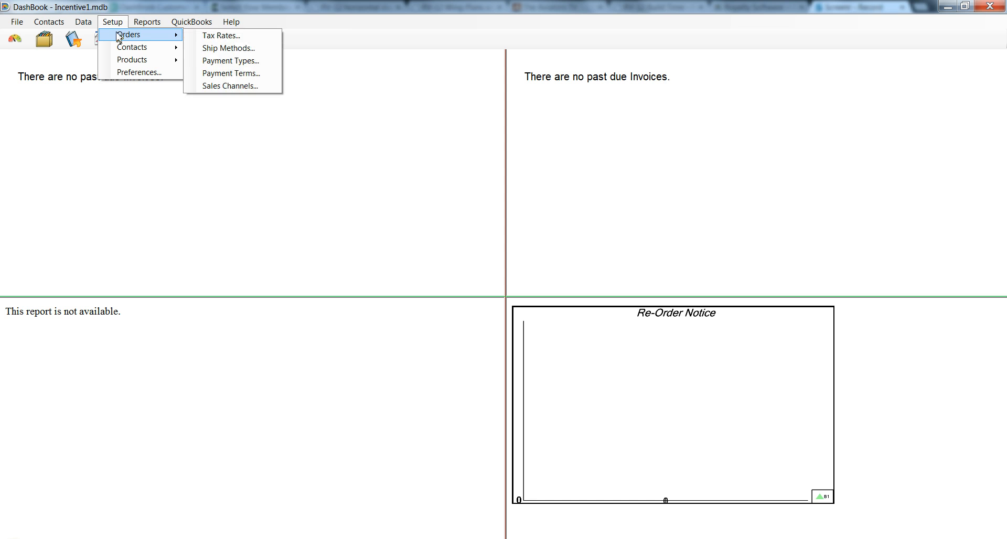
pyautogui.click(207, 87)
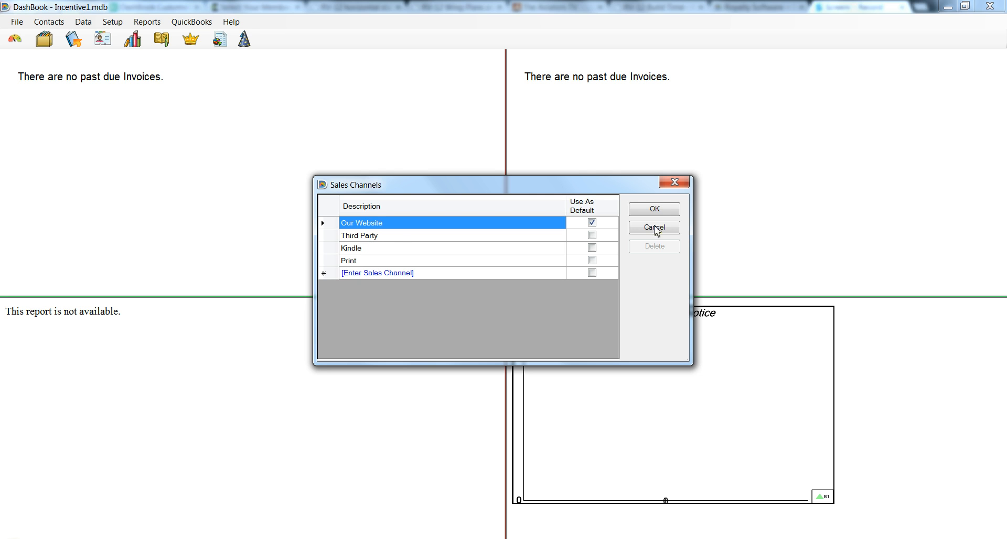
pyautogui.click(662, 211)
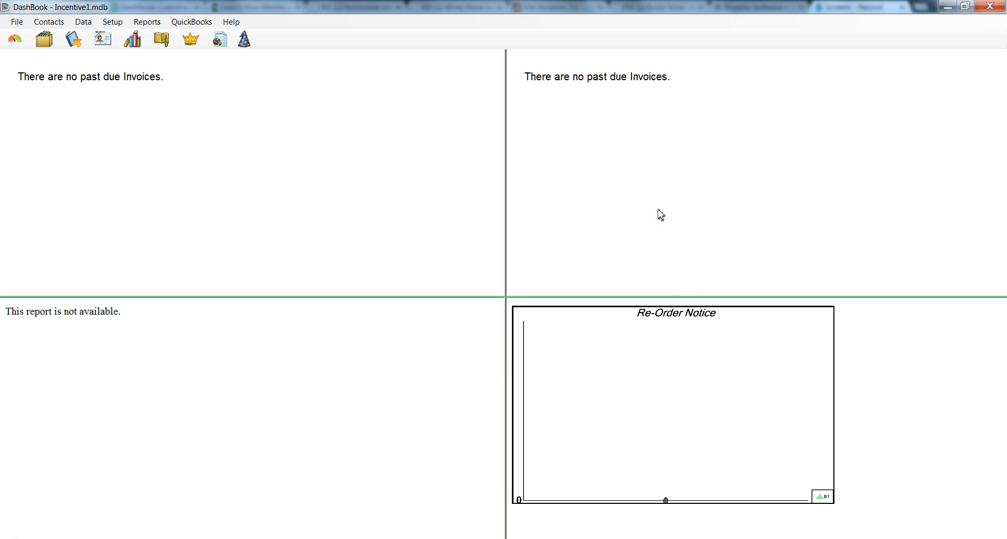
# Step: Examine the Standard Royalty arrangement and its percentage for each sales channel, leaving it without changes
pyautogui.click(109, 24)
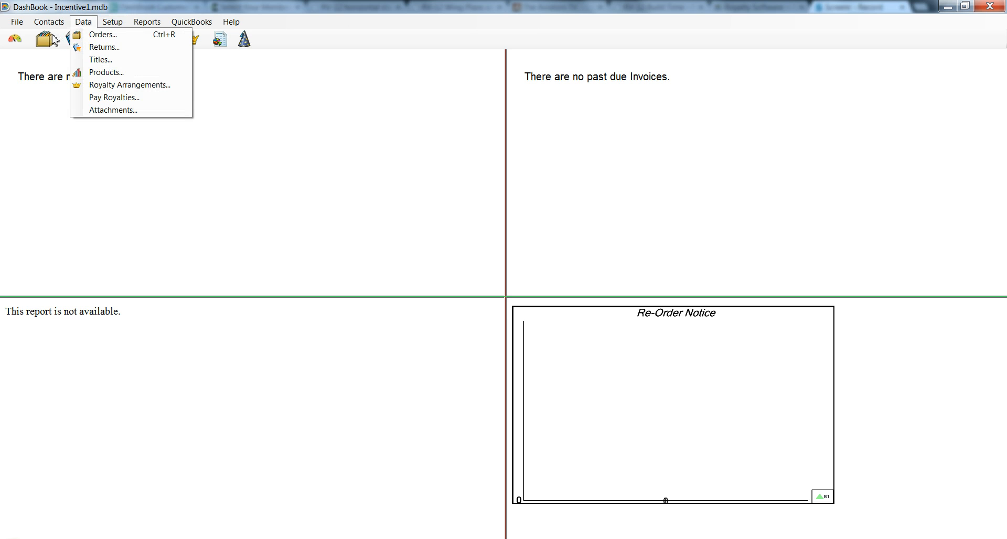
pyautogui.click(141, 23)
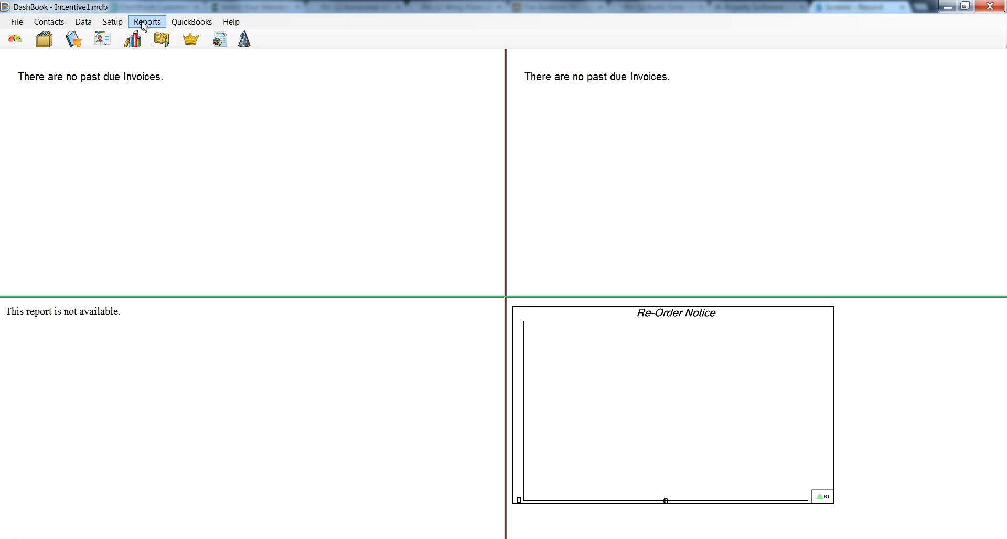
pyautogui.click(191, 40)
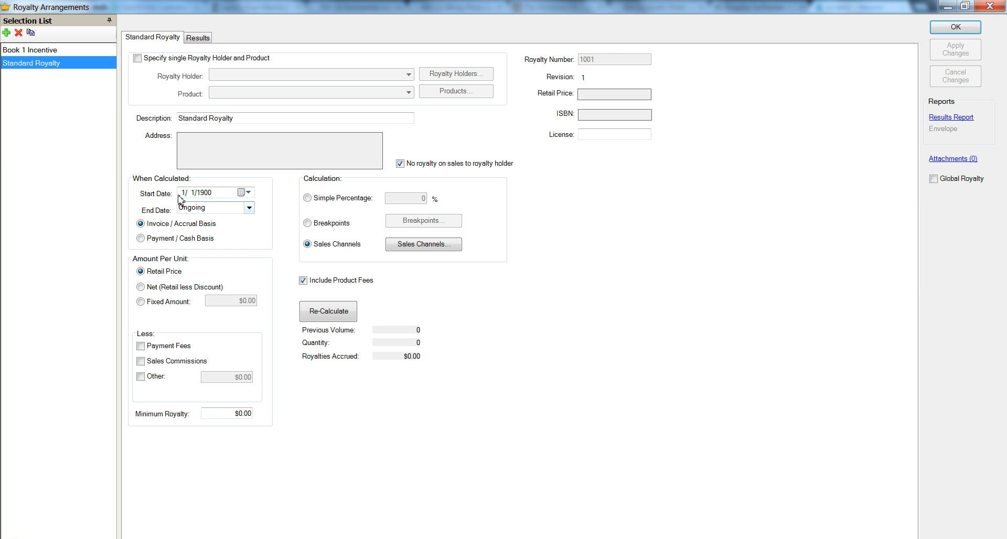
pyautogui.click(410, 251)
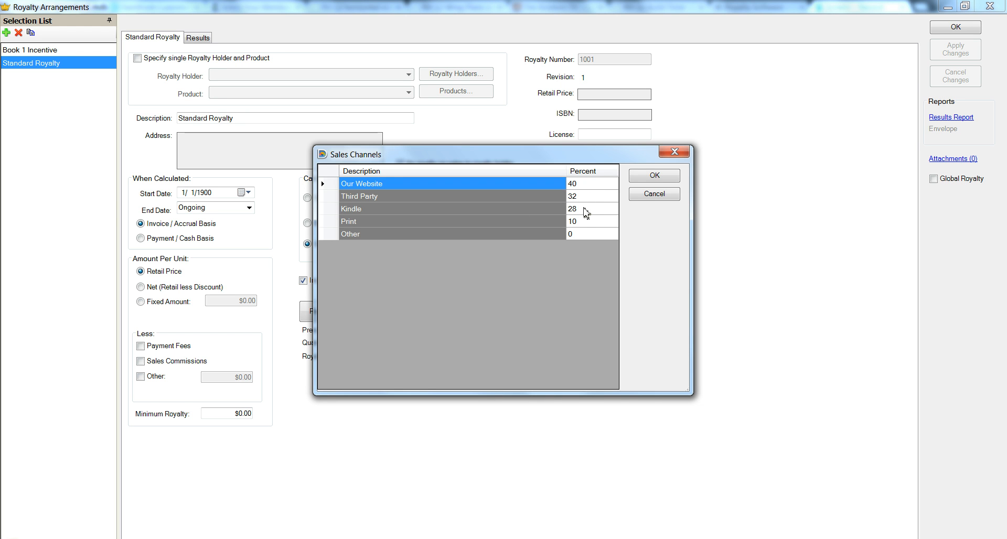
pyautogui.click(674, 179)
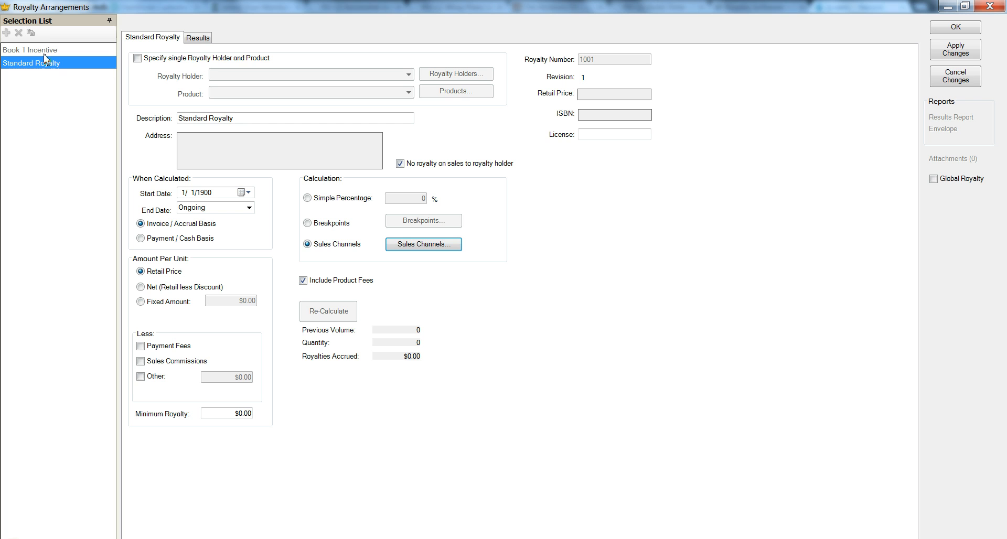
pyautogui.click(959, 82)
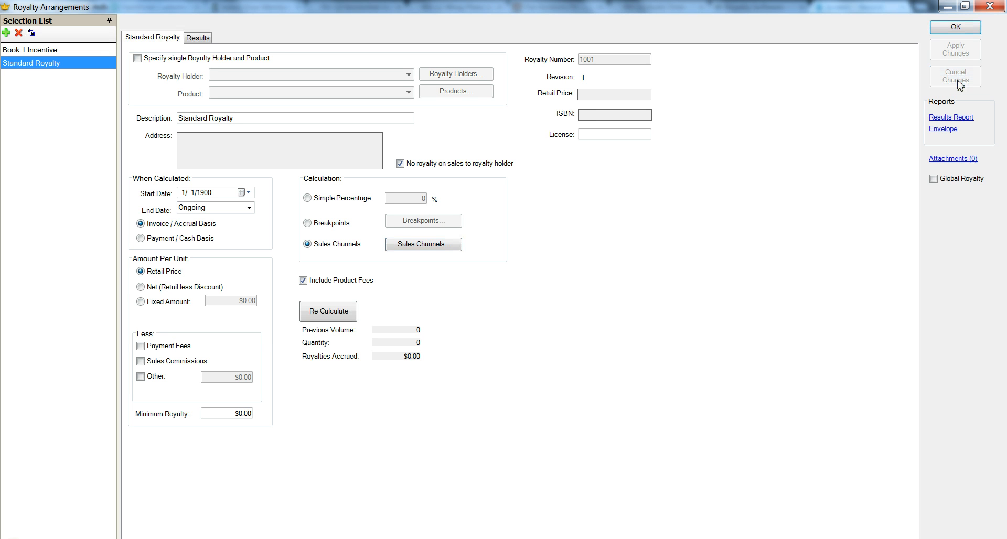
# Step: Examine the Book 1 Incentive arrangement's end date and volume breakpoints, discard any changes and close the royalty arrangements
pyautogui.click(56, 50)
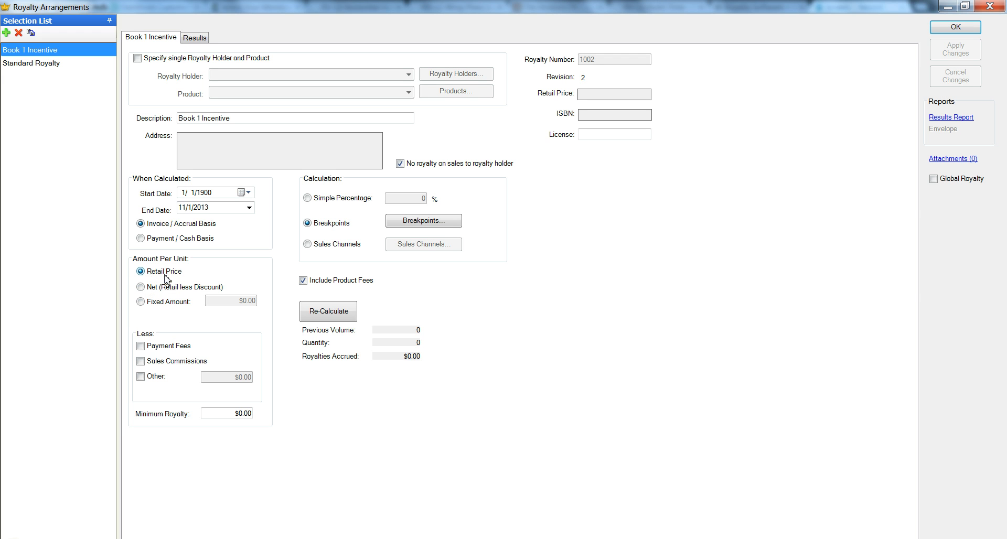
pyautogui.click(180, 209)
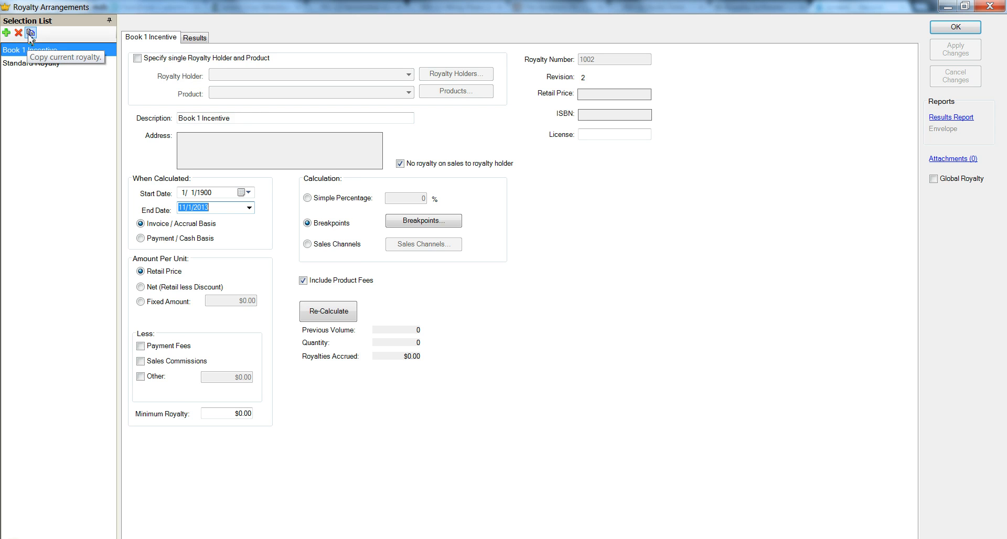
pyautogui.click(415, 223)
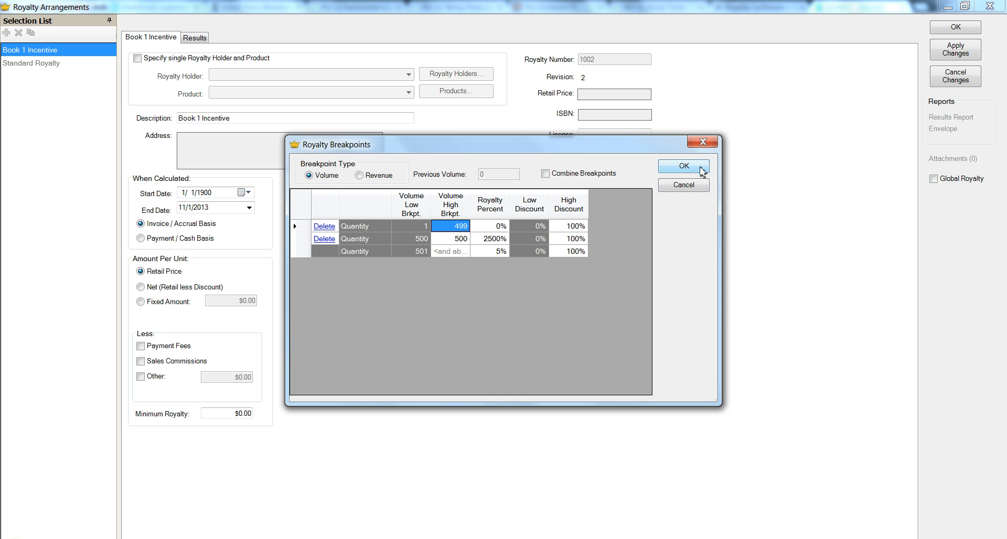
pyautogui.click(698, 185)
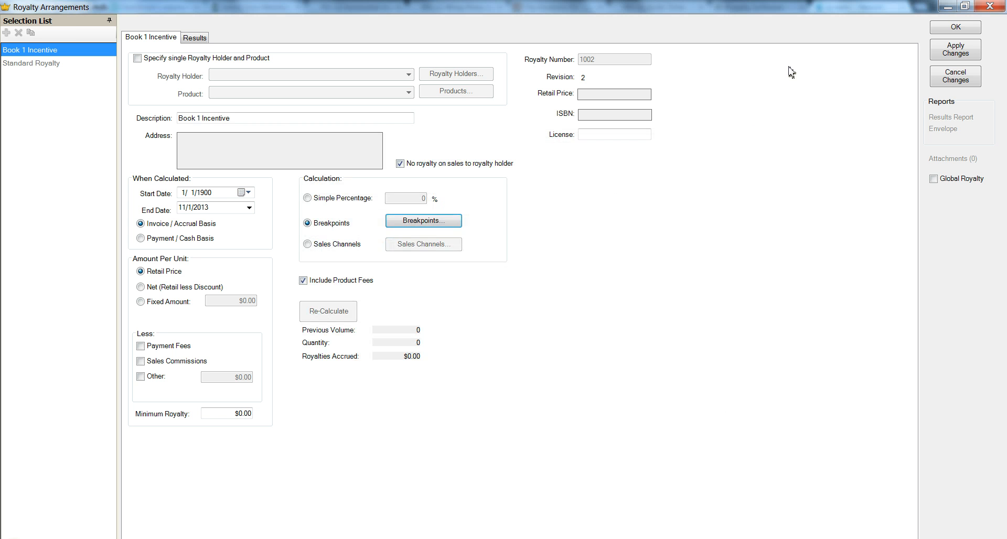
pyautogui.click(949, 79)
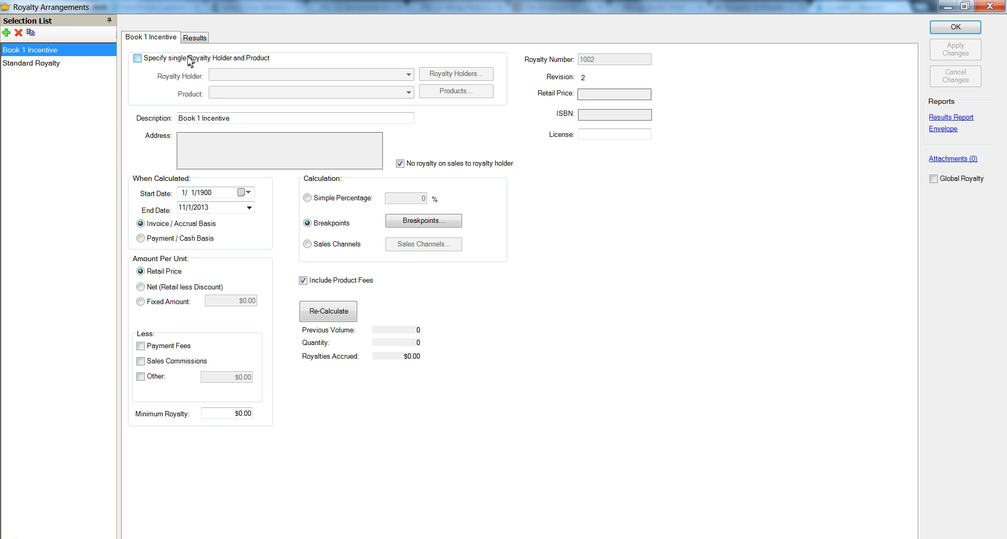
pyautogui.click(990, 6)
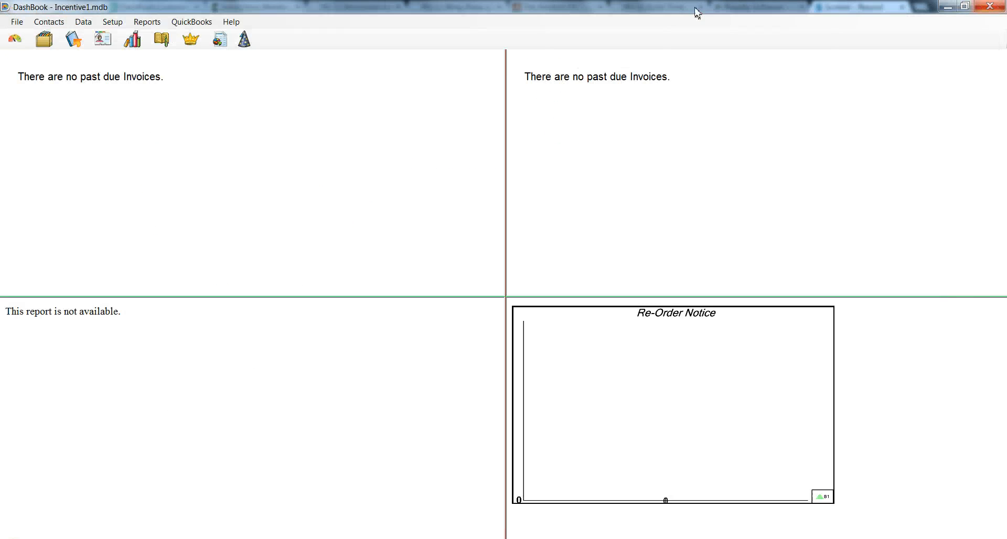
# Step: Create a new product named Book1 without an ISBN and add its name as a title
pyautogui.click(131, 40)
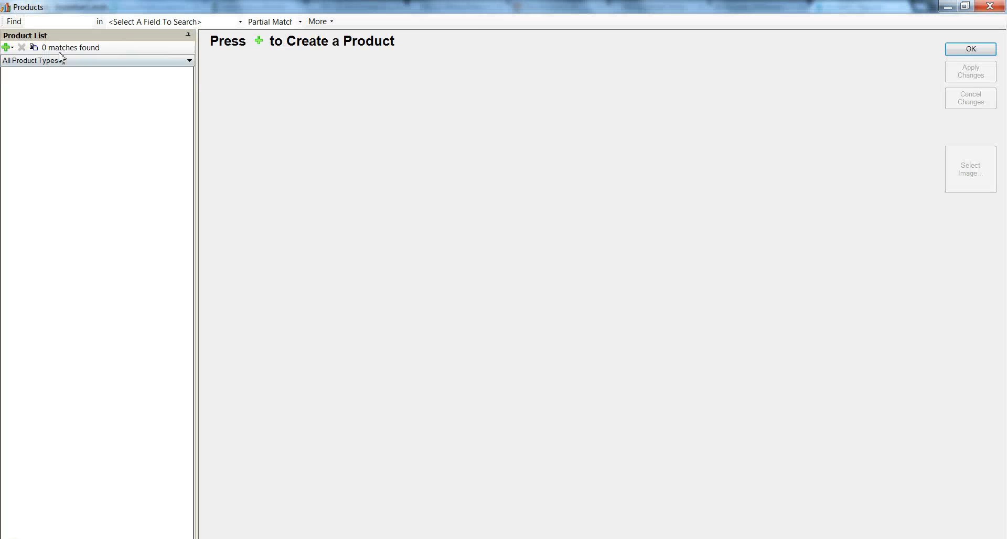
pyautogui.click(6, 47)
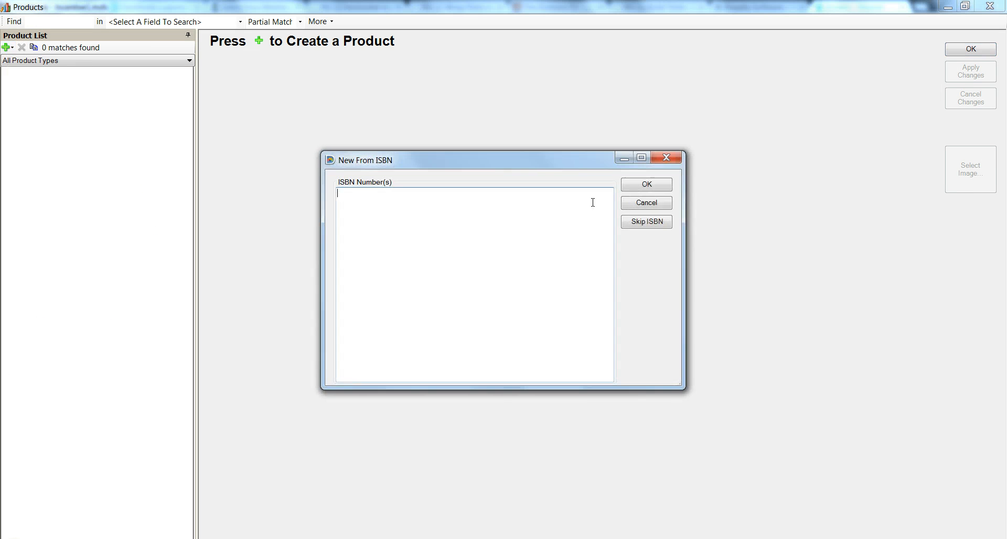
pyautogui.click(631, 226)
pyautogui.click(300, 87)
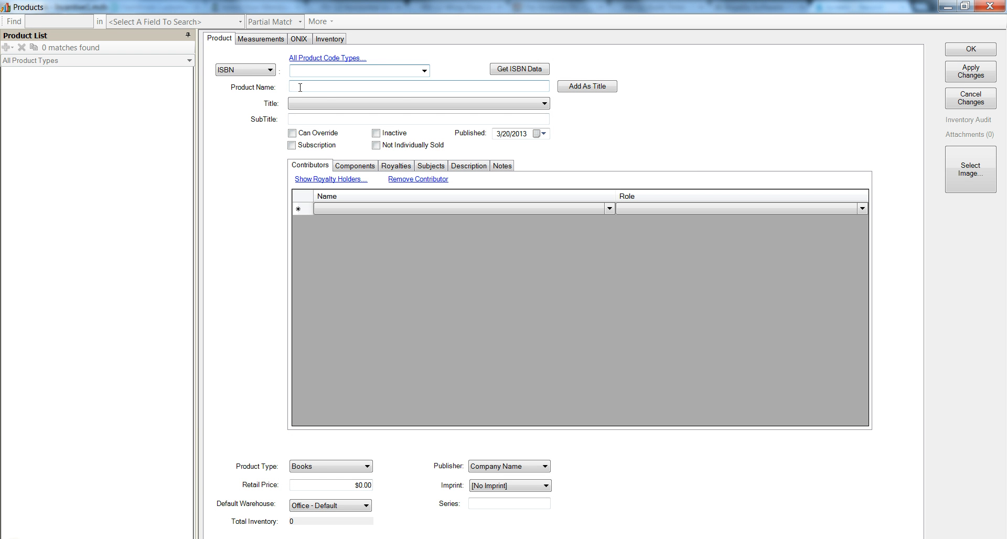
pyautogui.click(584, 87)
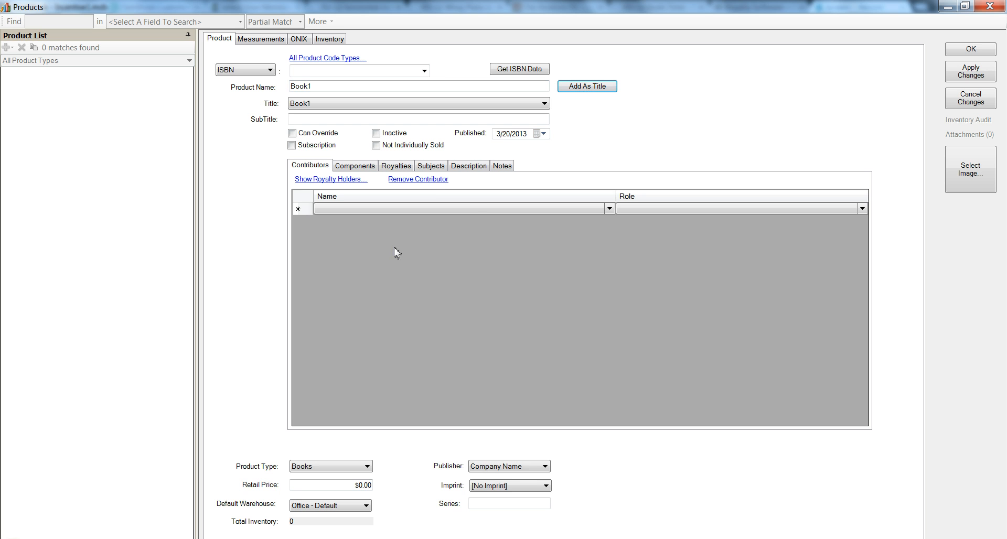
# Step: Create a royalty holder named Author1, marked as both Author and Customer, as Book1's contributor
pyautogui.click(355, 210)
pyautogui.click(355, 211)
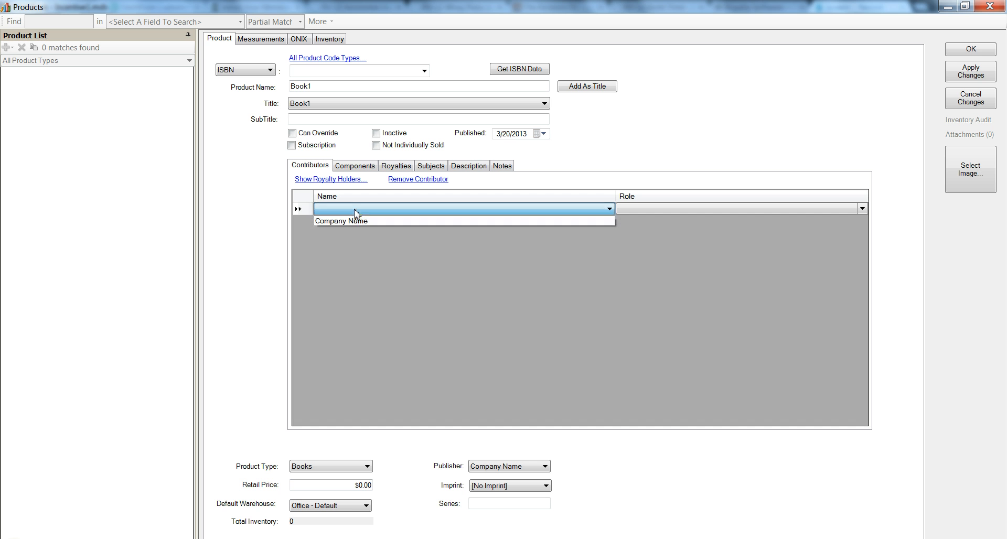
pyautogui.click(355, 212)
pyautogui.click(332, 180)
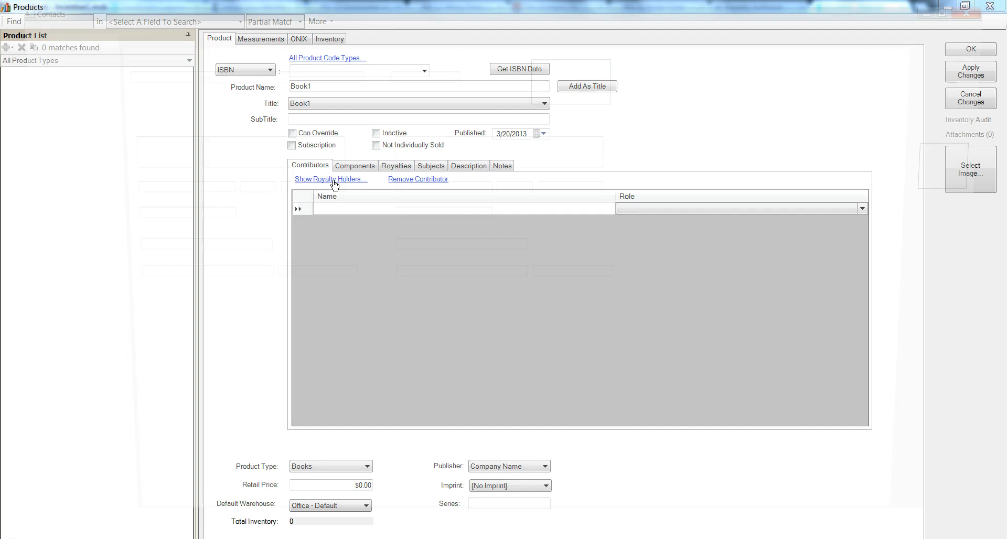
pyautogui.click(6, 48)
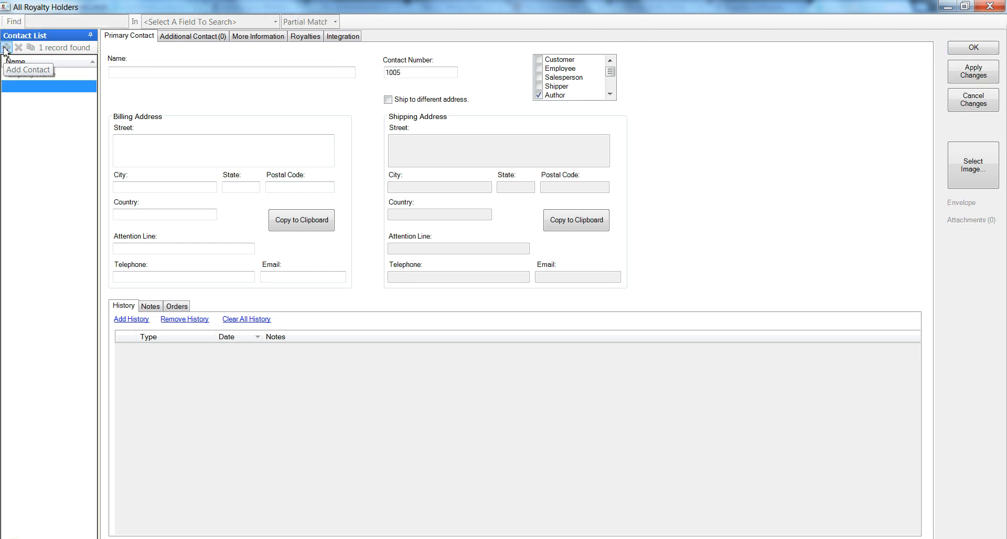
pyautogui.click(163, 73)
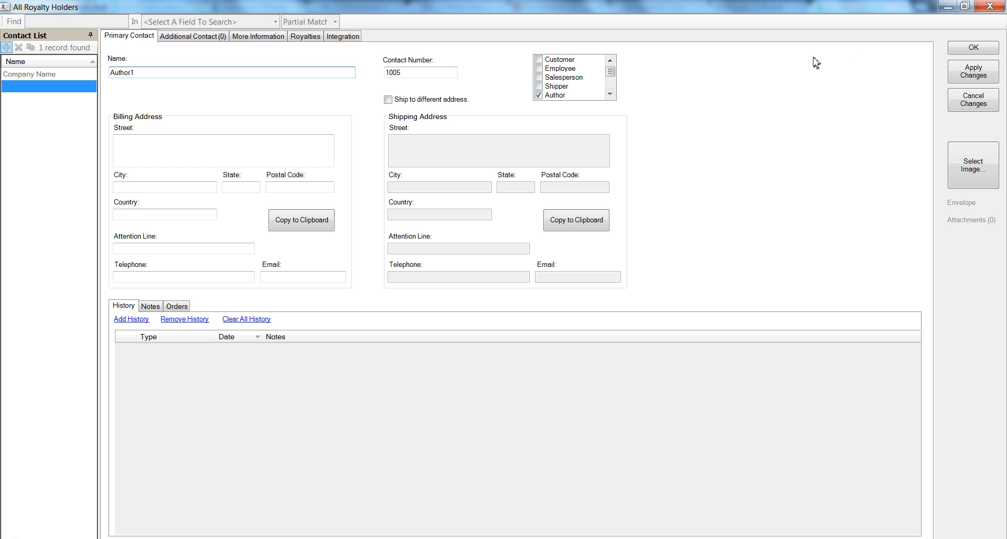
pyautogui.click(540, 60)
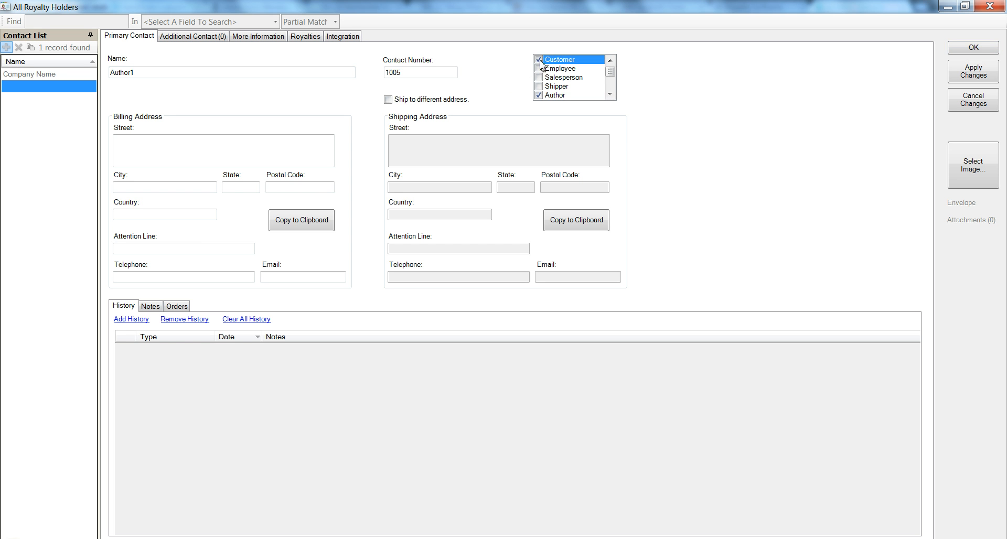
pyautogui.click(973, 48)
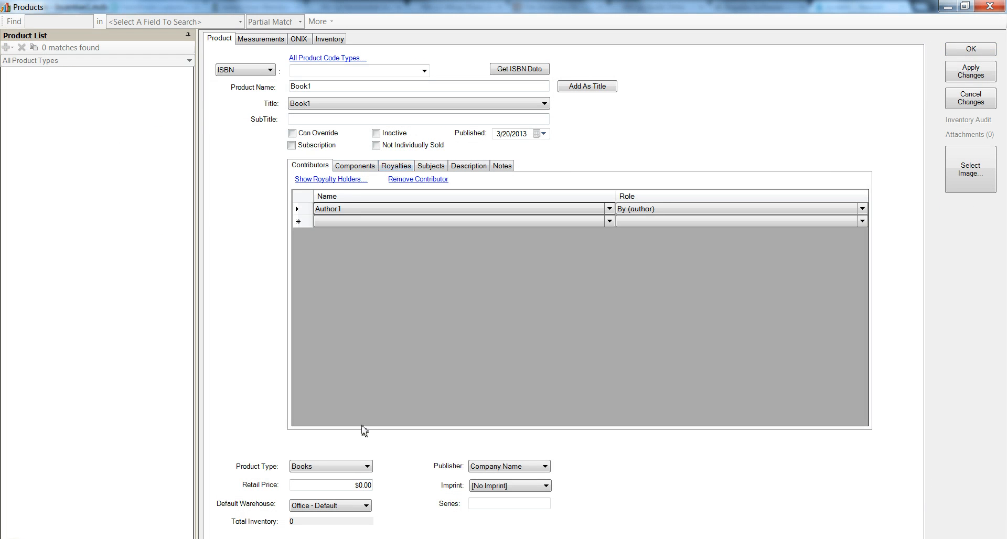
# Step: Set Book1's retail price to $25.00
pyautogui.click(351, 483)
pyautogui.write('25')
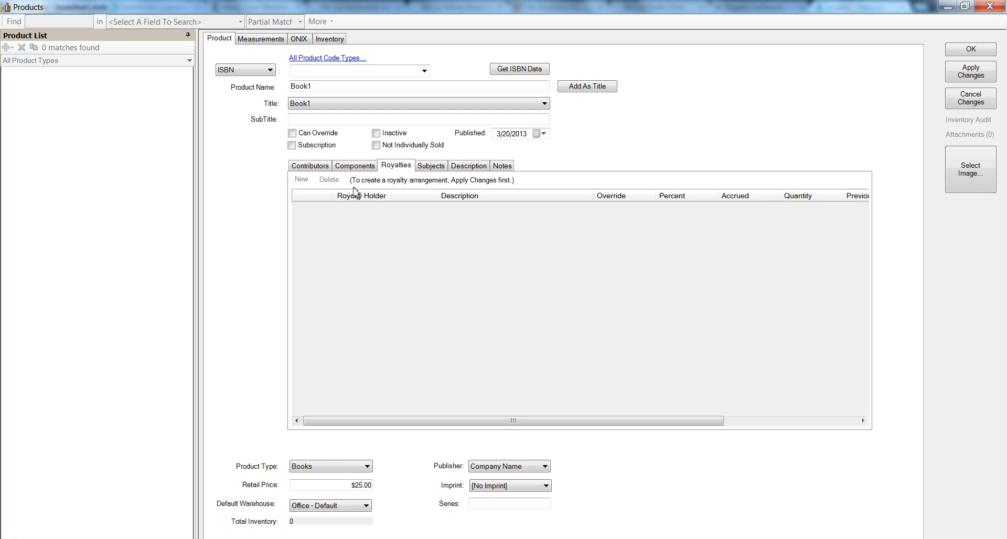
# Step: Save the Book1 product and assign the Standard Royalty arrangement to Author1
pyautogui.click(966, 78)
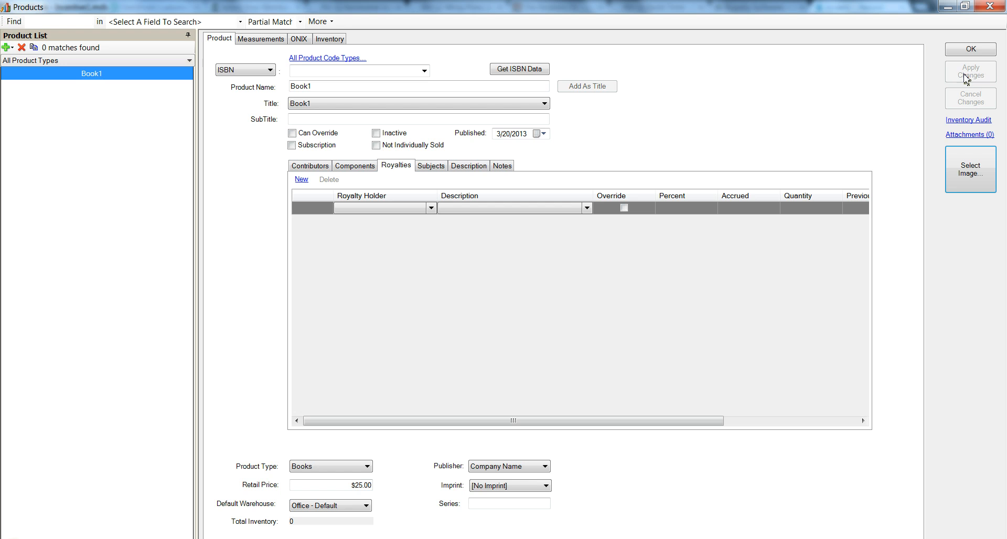
pyautogui.click(432, 208)
pyautogui.click(432, 221)
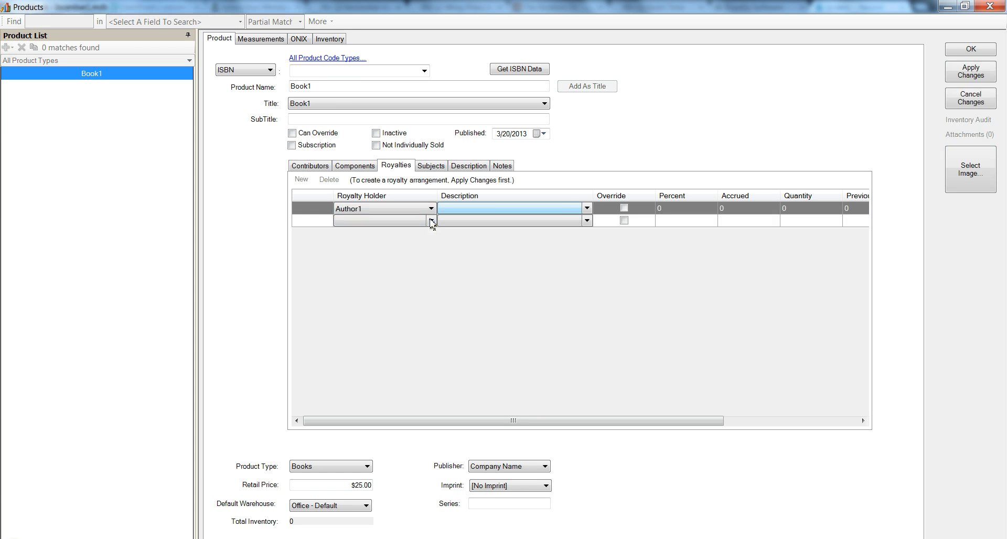
pyautogui.click(587, 209)
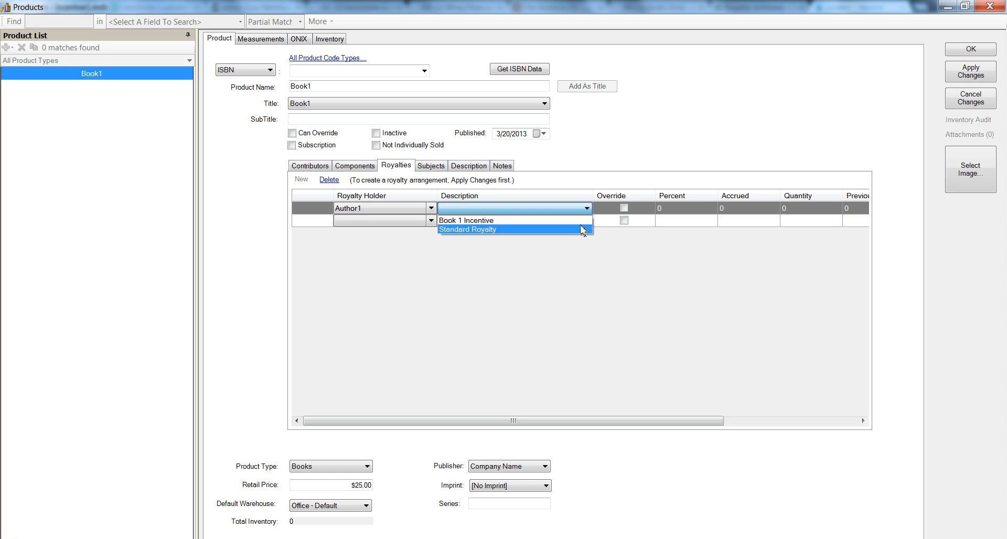
pyautogui.click(582, 230)
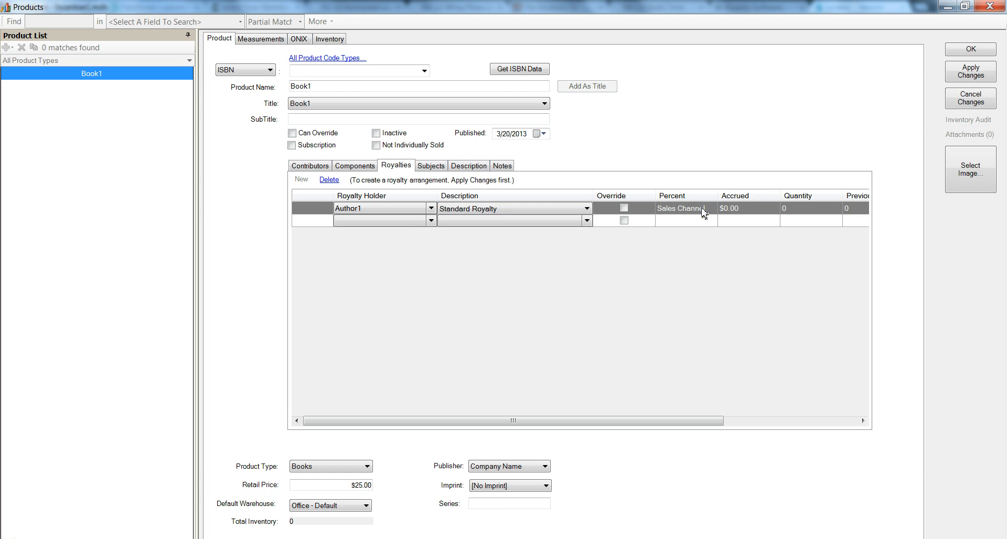
# Step: Add a second royalty row for Author1 on Book1 using the Book 1 Incentive arrangement
pyautogui.click(431, 221)
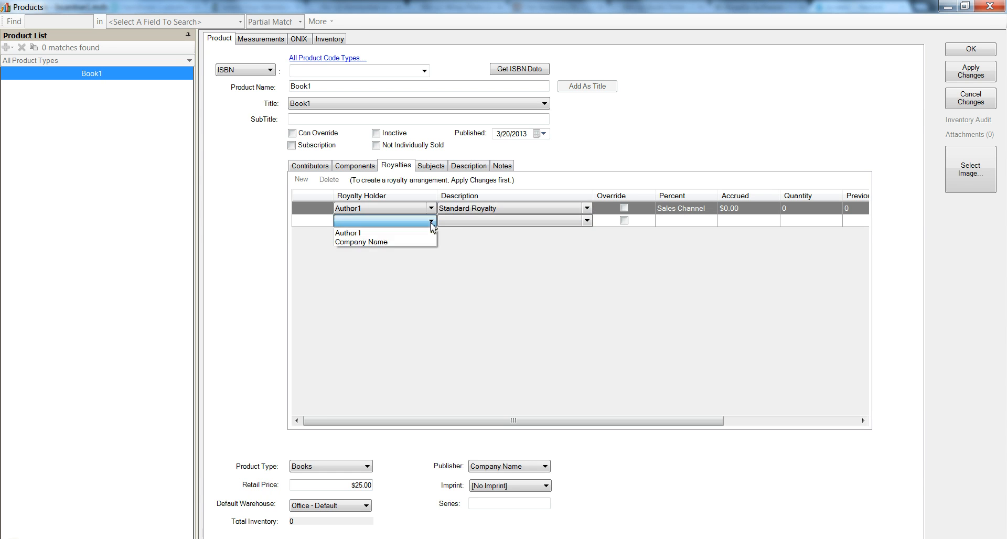
pyautogui.click(362, 232)
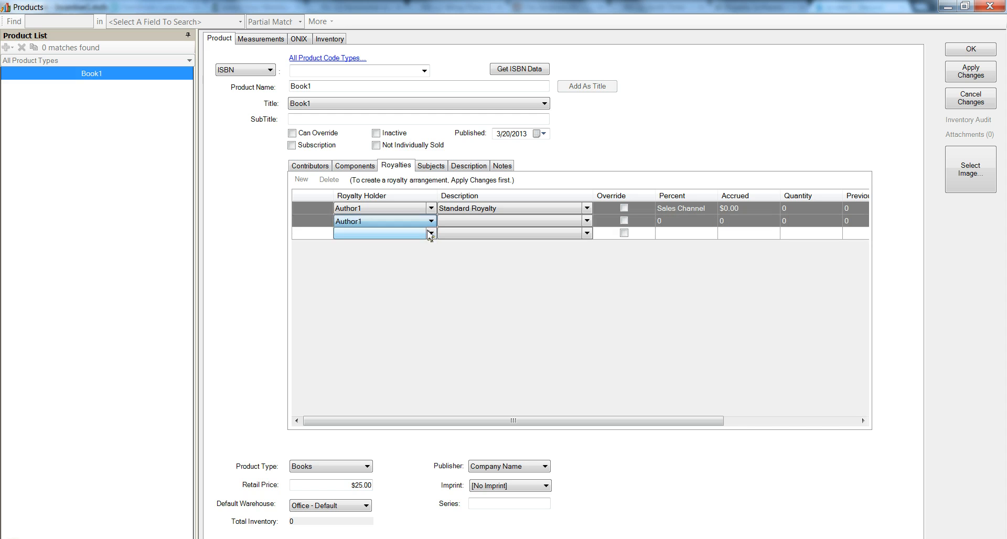
pyautogui.click(586, 222)
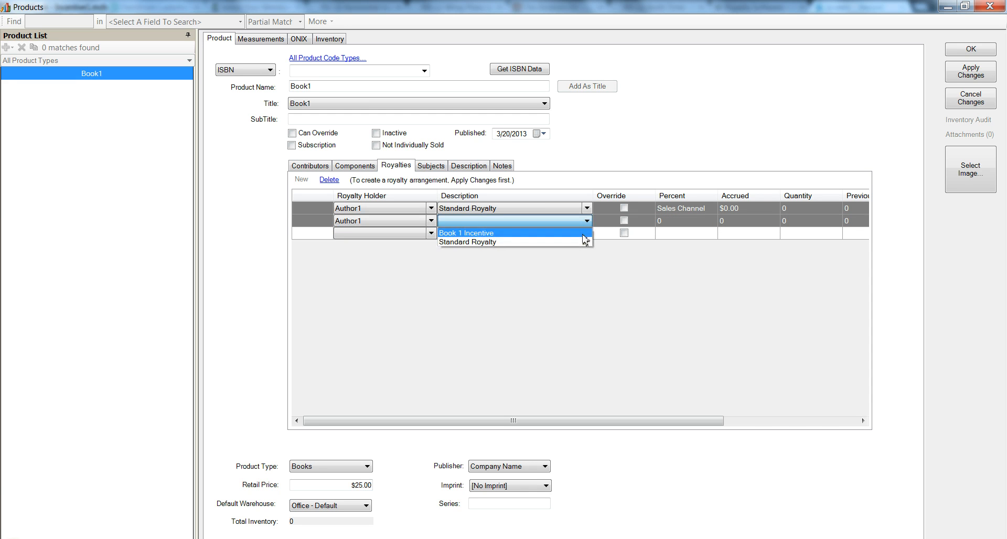
pyautogui.click(583, 236)
# Step: Restrict the Book 1 Incentive royalty to the Our Website sales channel and save Book1's royalties
pyautogui.moveTo(564, 421); pyautogui.dragTo(762, 361)
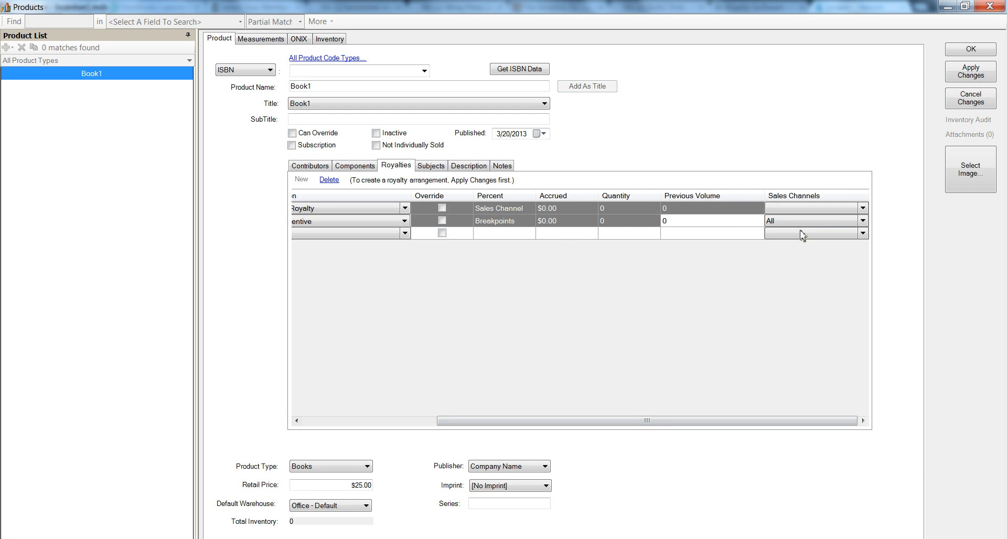
pyautogui.click(789, 220)
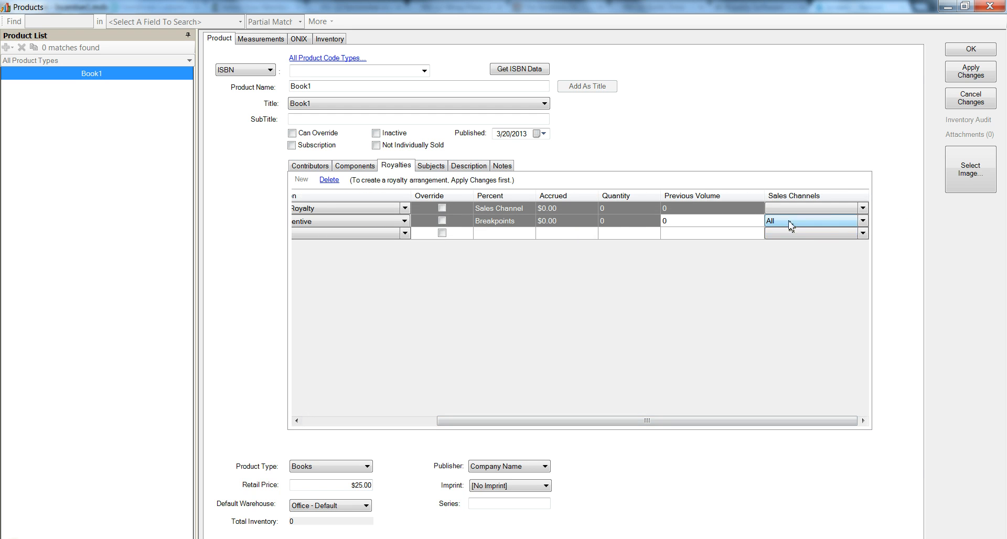
pyautogui.click(863, 221)
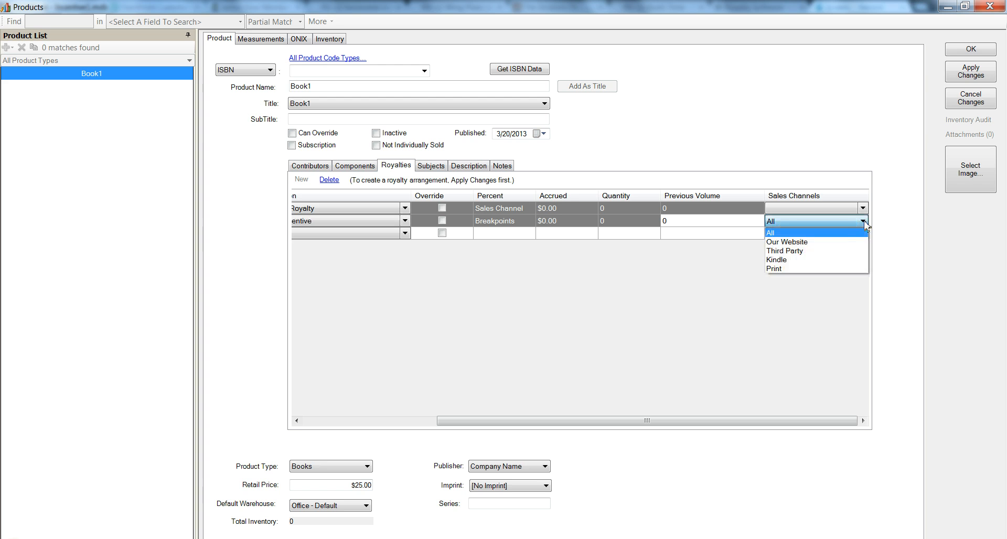
pyautogui.click(835, 244)
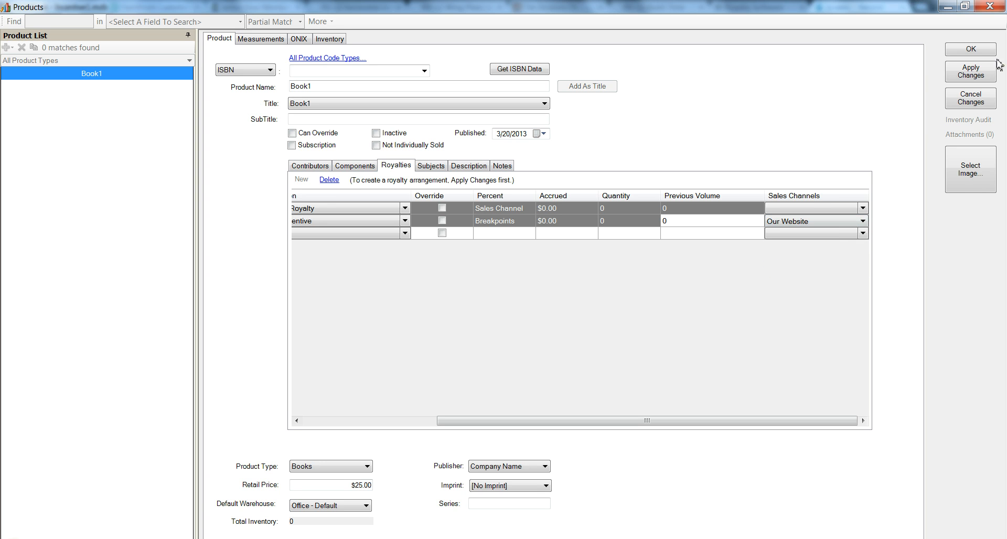
pyautogui.click(971, 73)
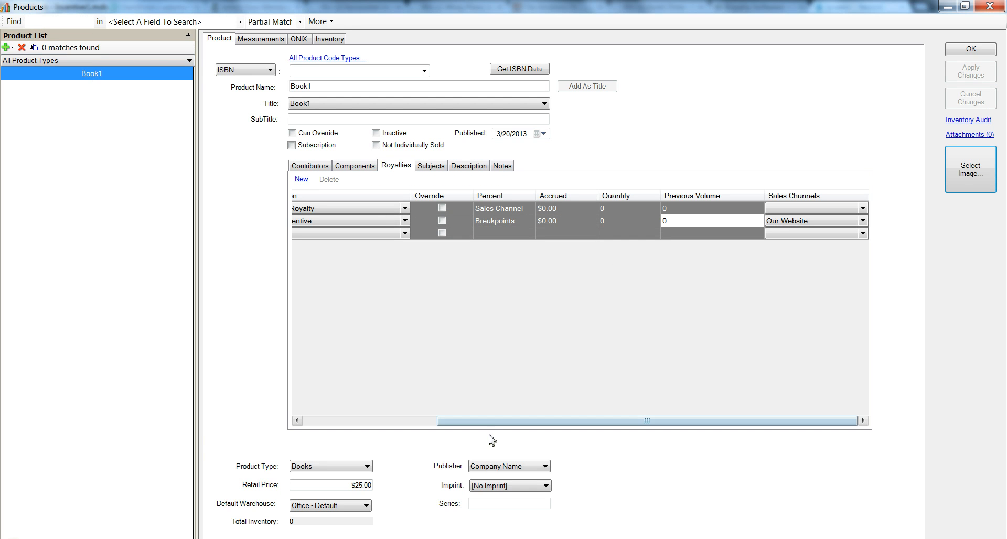
pyautogui.moveTo(492, 423); pyautogui.dragTo(355, 423)
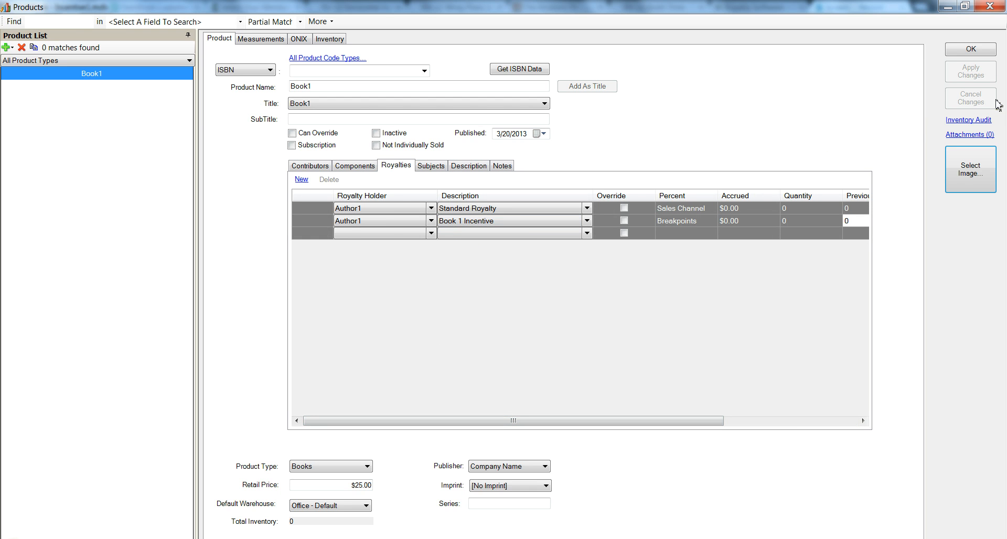
# Step: Duplicate Book1 together with its royalties, and delete the copy
pyautogui.click(34, 49)
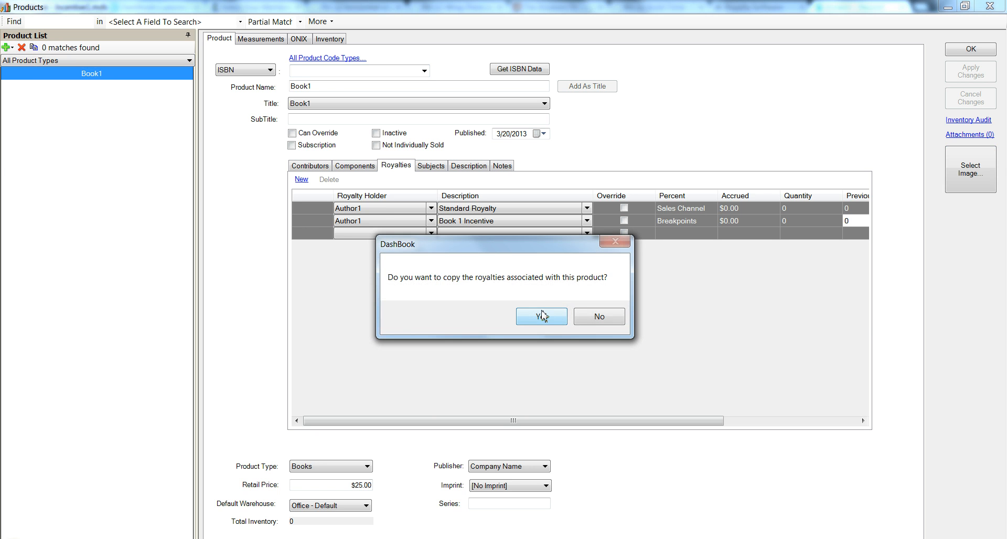
pyautogui.click(544, 317)
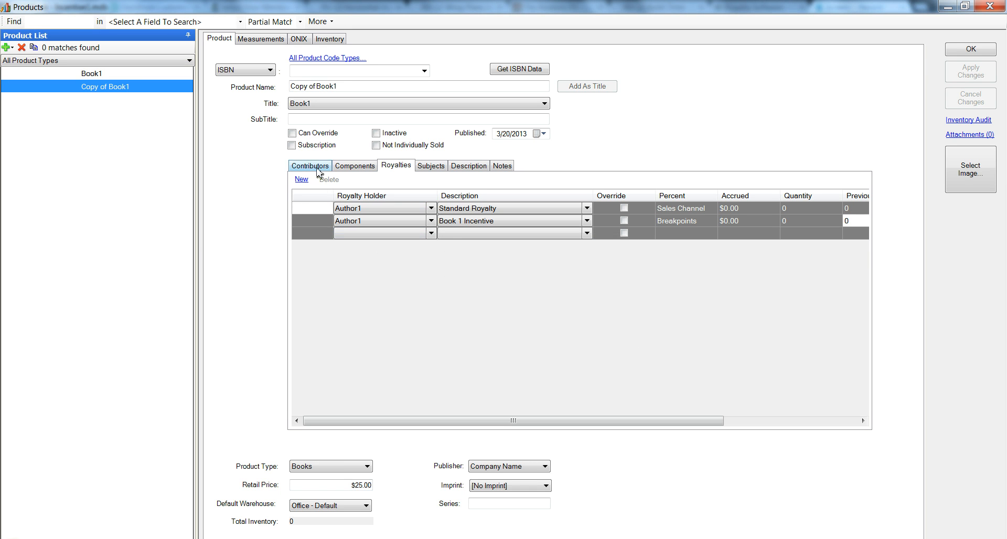
pyautogui.click(471, 221)
pyautogui.click(22, 48)
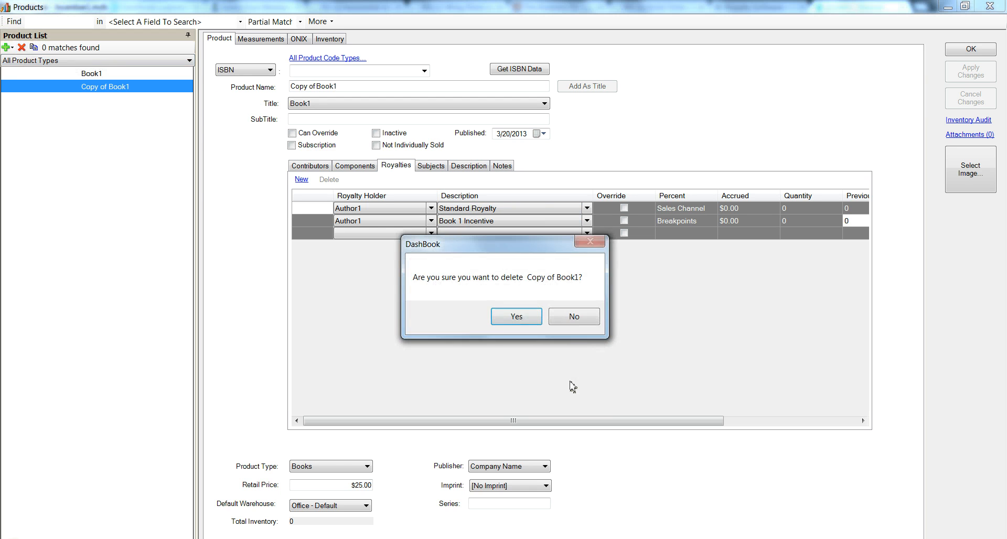
pyautogui.click(507, 318)
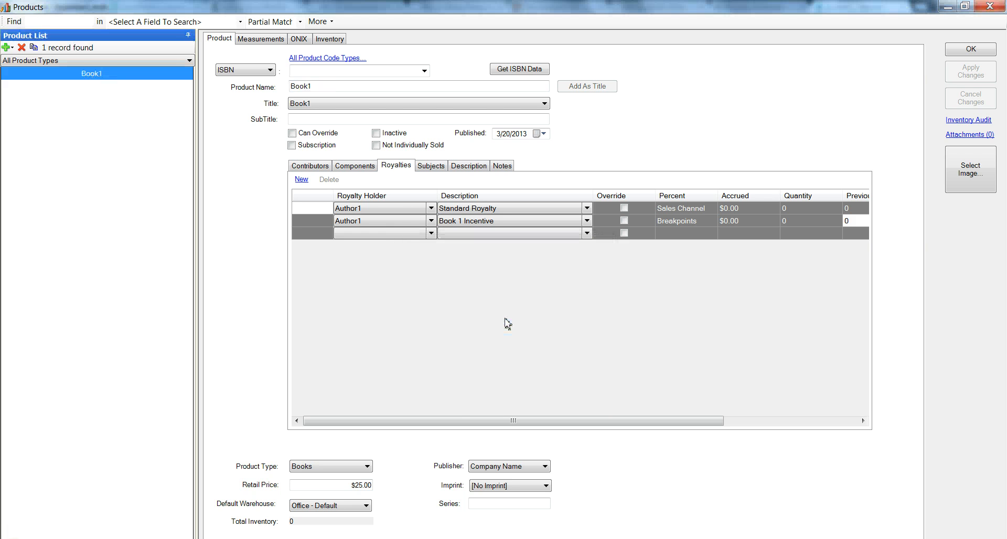
# Step: Leave the product records and create a new order billed to Customer1
pyautogui.click(986, 57)
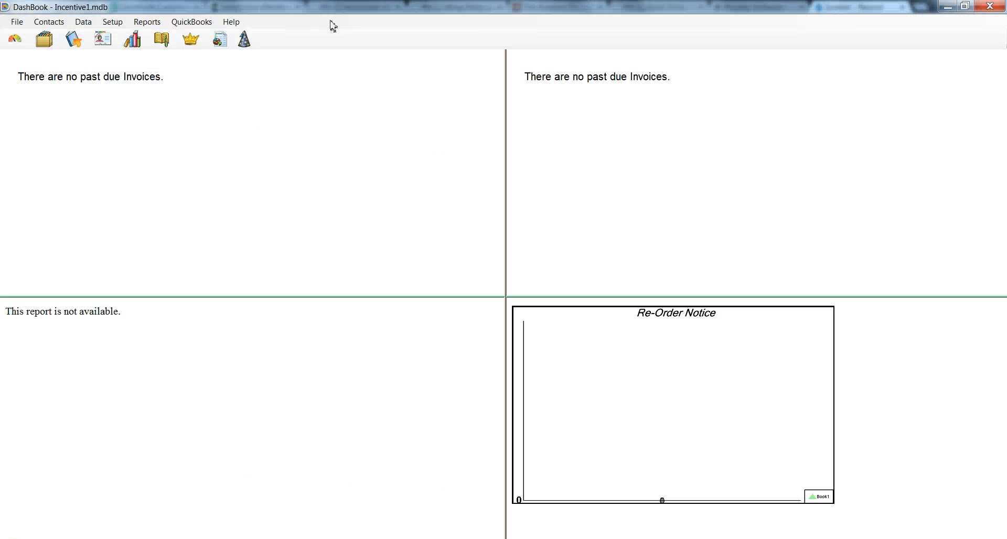
pyautogui.click(44, 38)
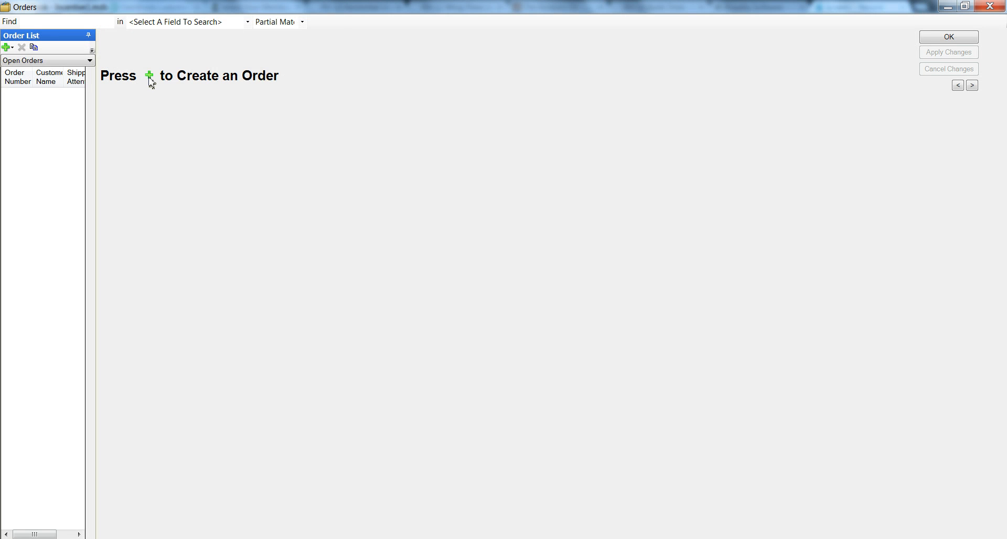
pyautogui.click(150, 79)
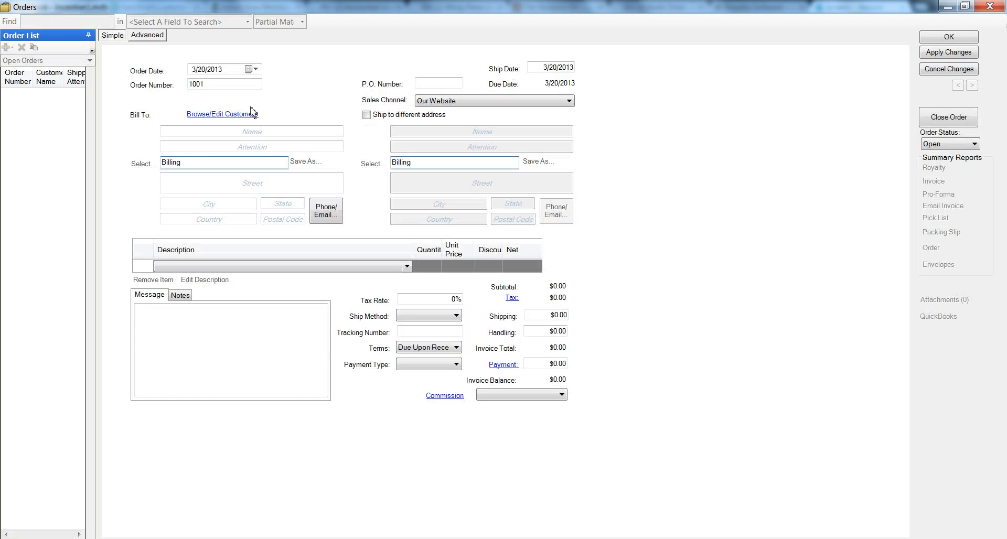
pyautogui.click(206, 136)
pyautogui.write('Customer1')
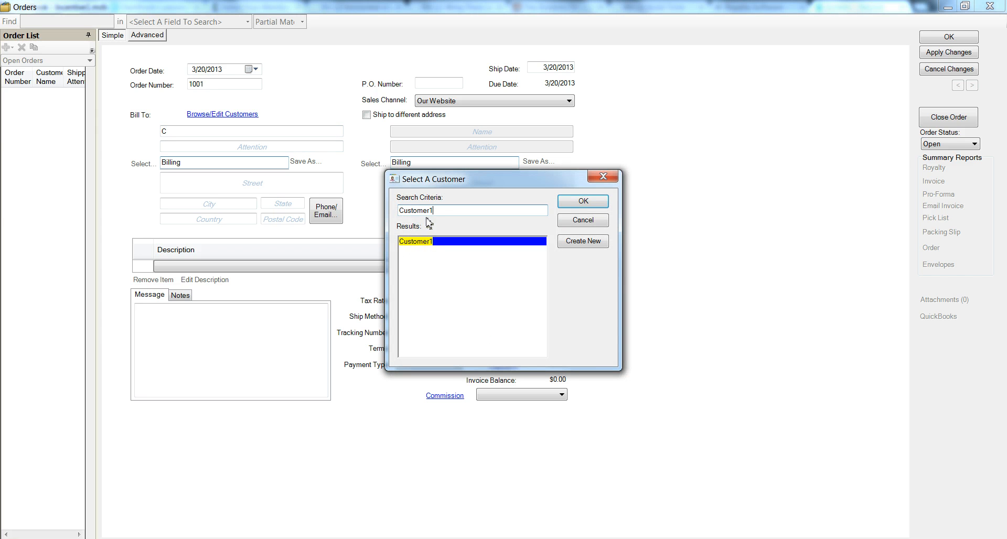
pyautogui.doubleClick(428, 242)
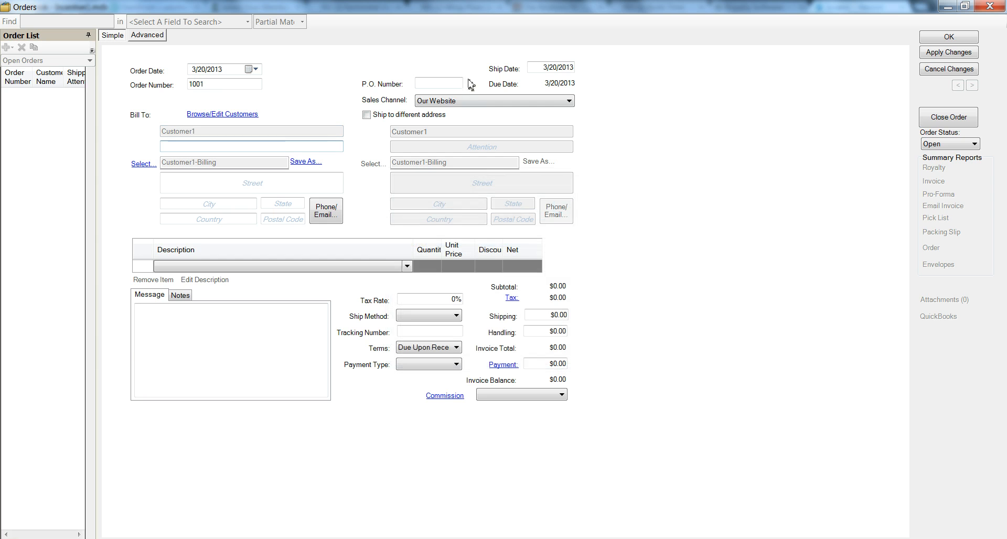
# Step: Add 600 copies of Book1 to the order, close the order and save it
pyautogui.click(410, 269)
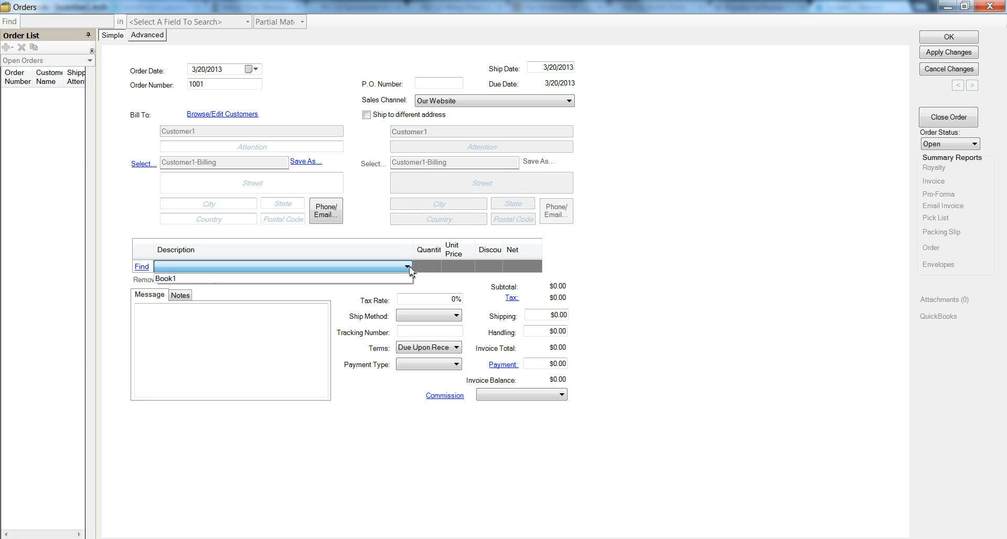
pyautogui.click(403, 282)
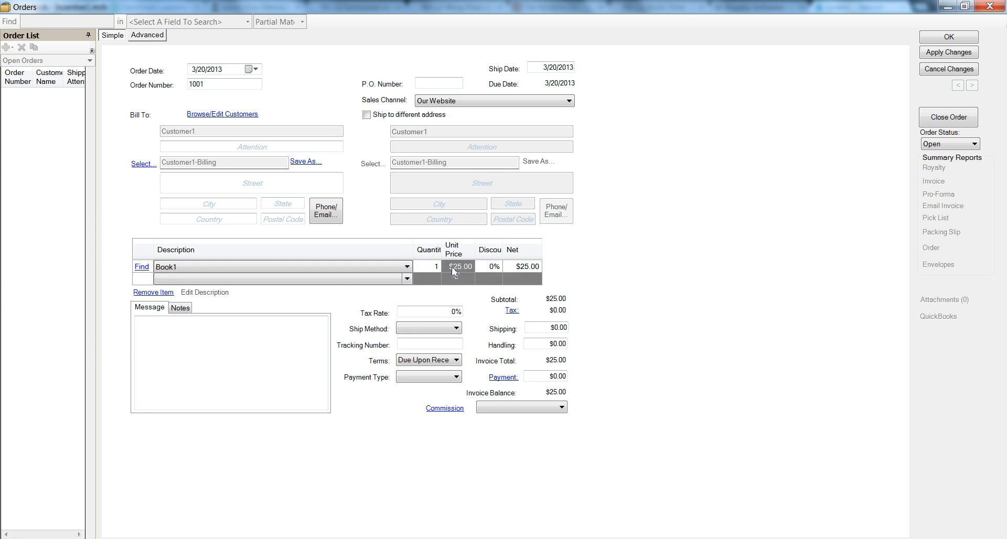
pyautogui.click(427, 268)
pyautogui.write('6')
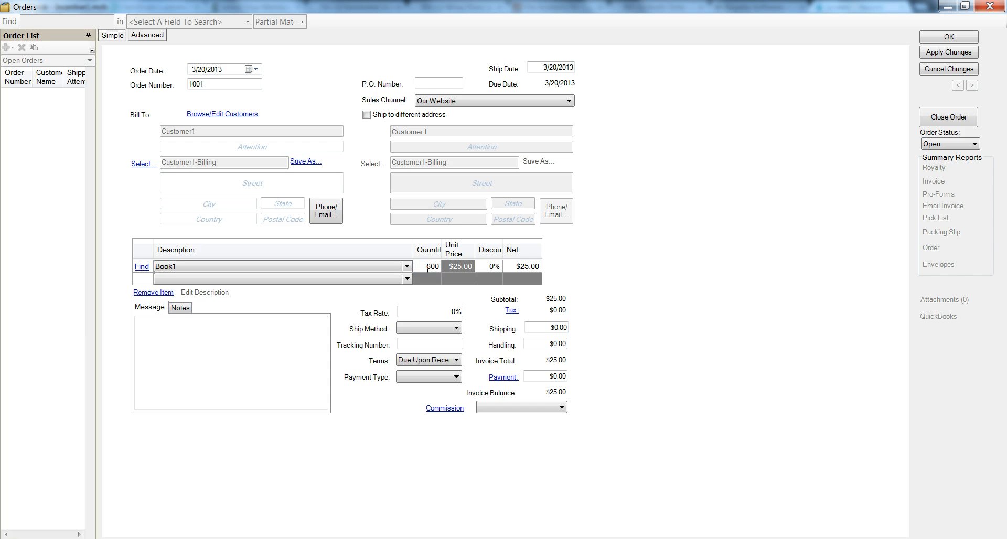
pyautogui.write('00')
pyautogui.click(941, 123)
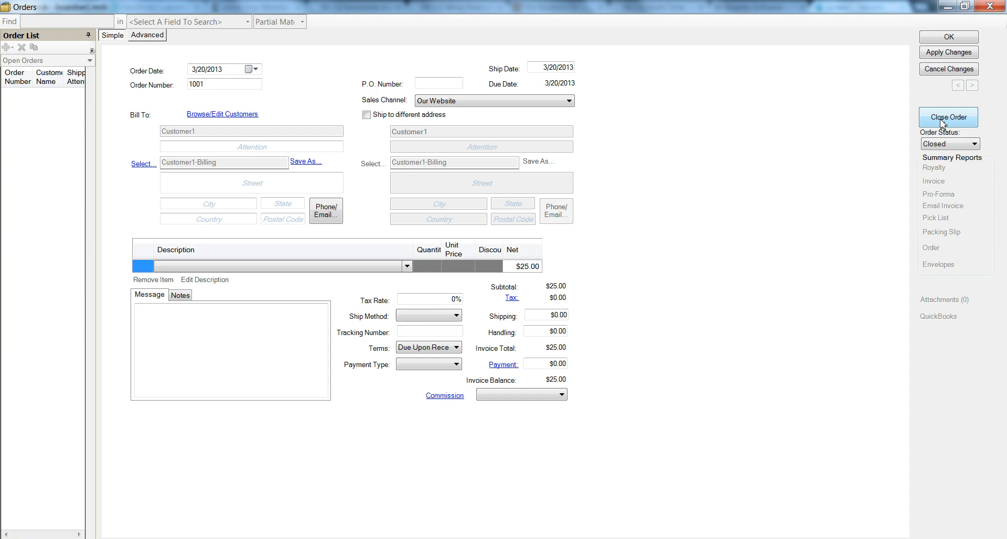
pyautogui.click(939, 53)
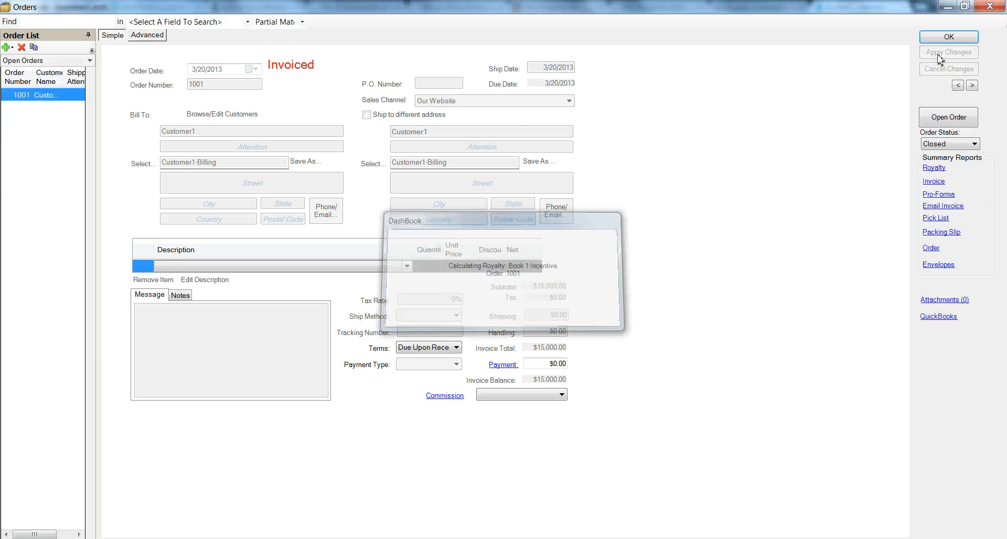
# Step: Examine the royalties calculated for the order in its advanced view
pyautogui.click(154, 39)
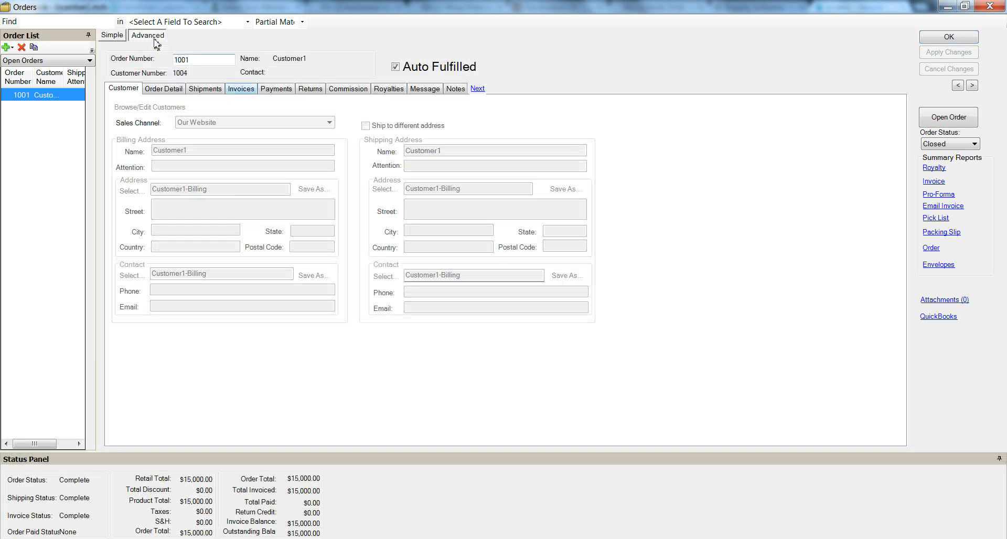
pyautogui.click(387, 89)
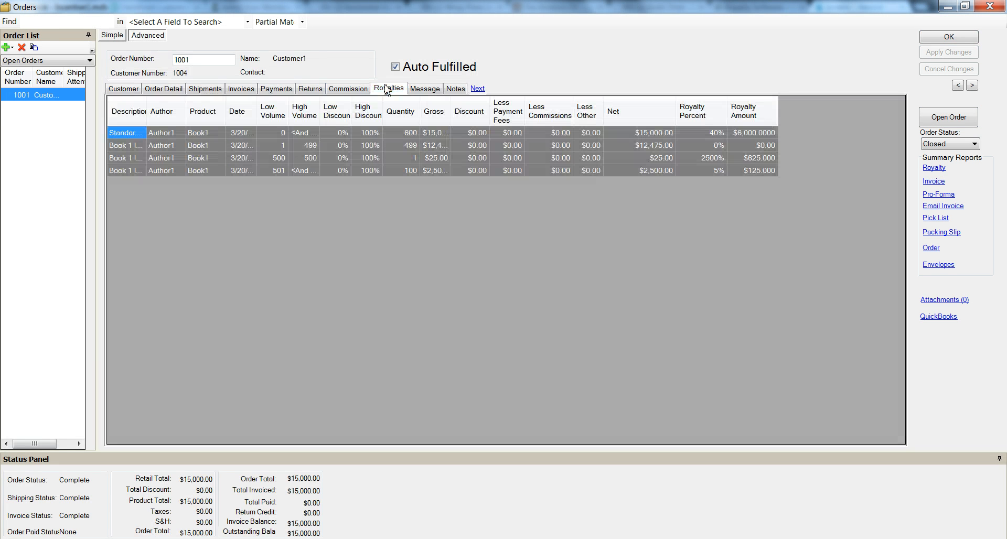